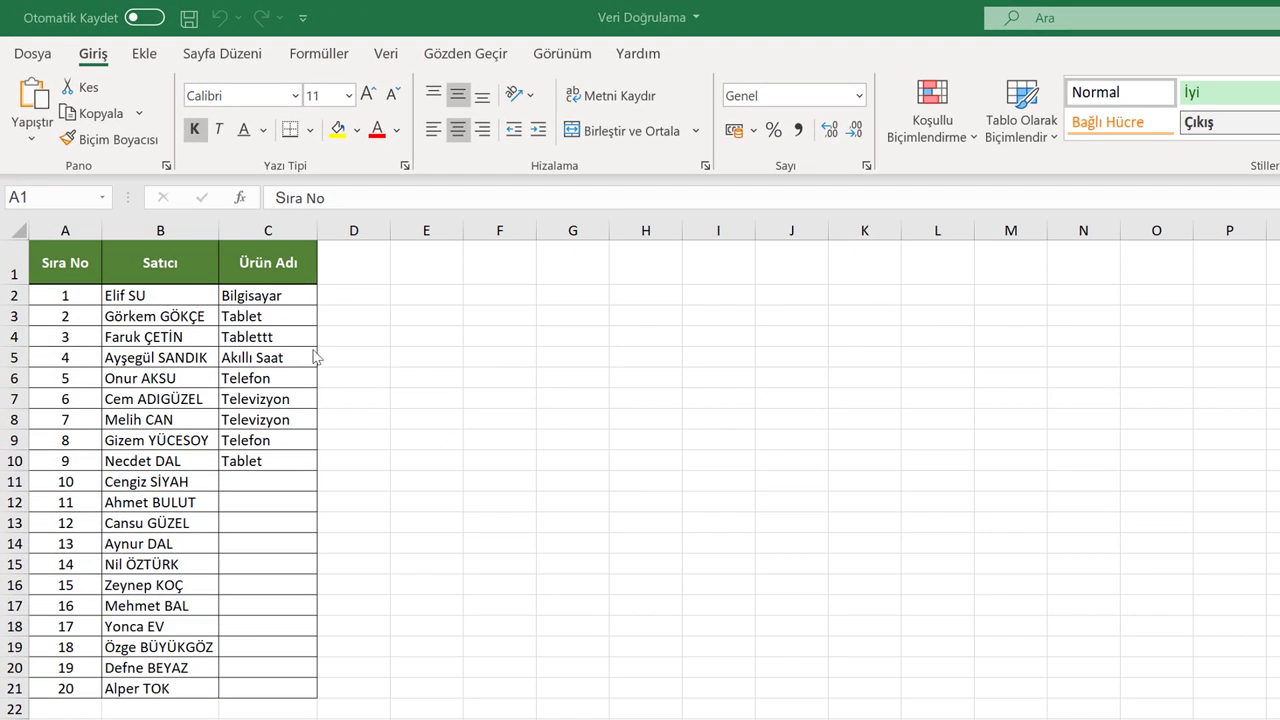
- Enter Televizyon in C11 and a misspelled tablet entry in C12
click(240, 485)
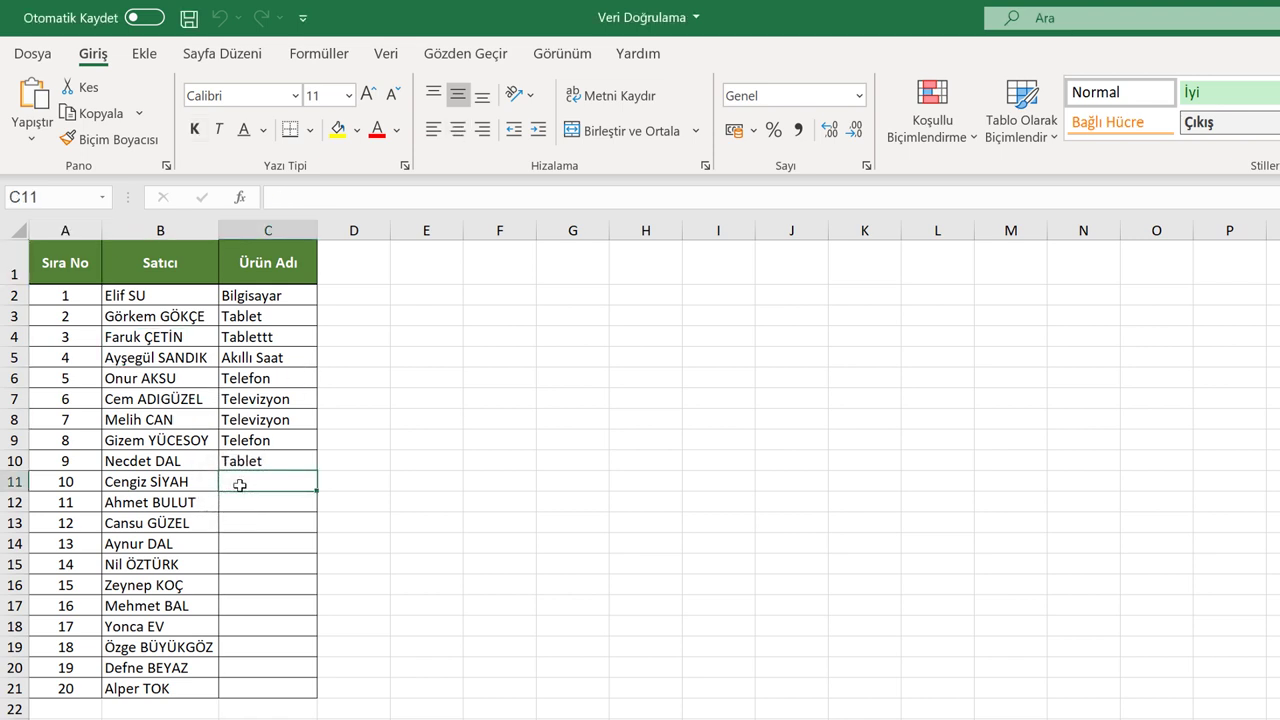
text(Televizyon)
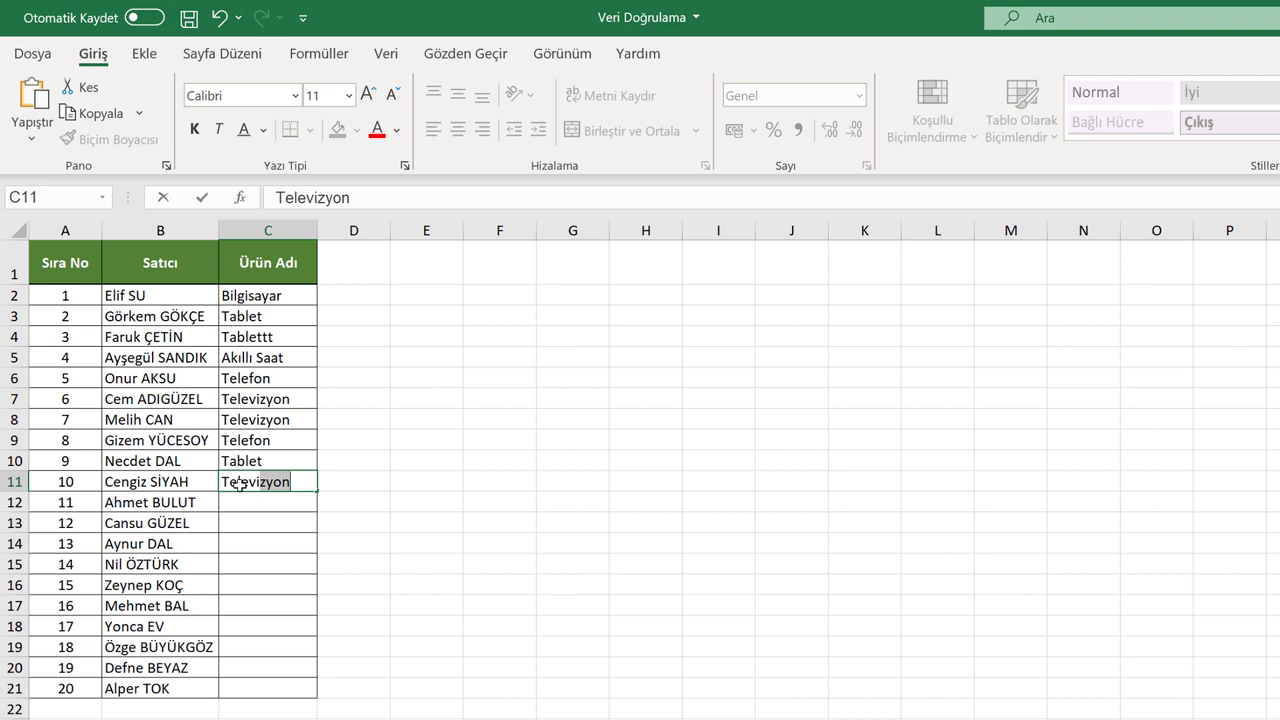
key(Return)
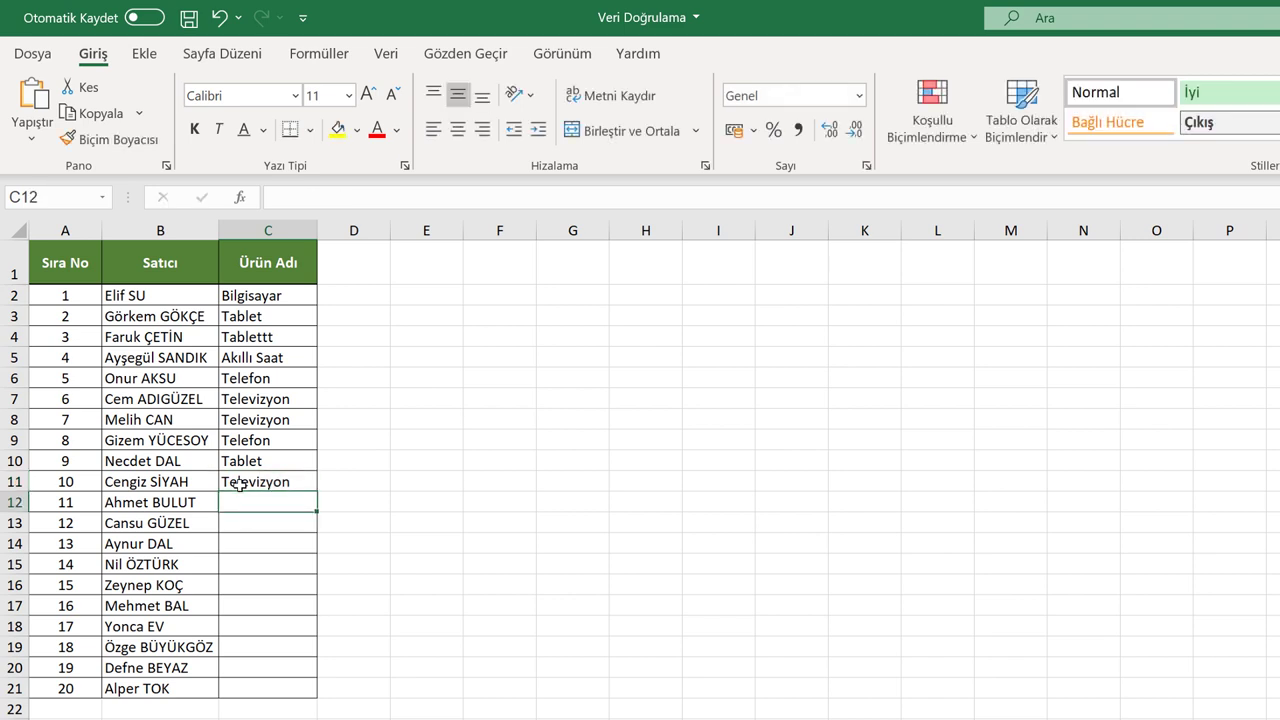
text(Ta)
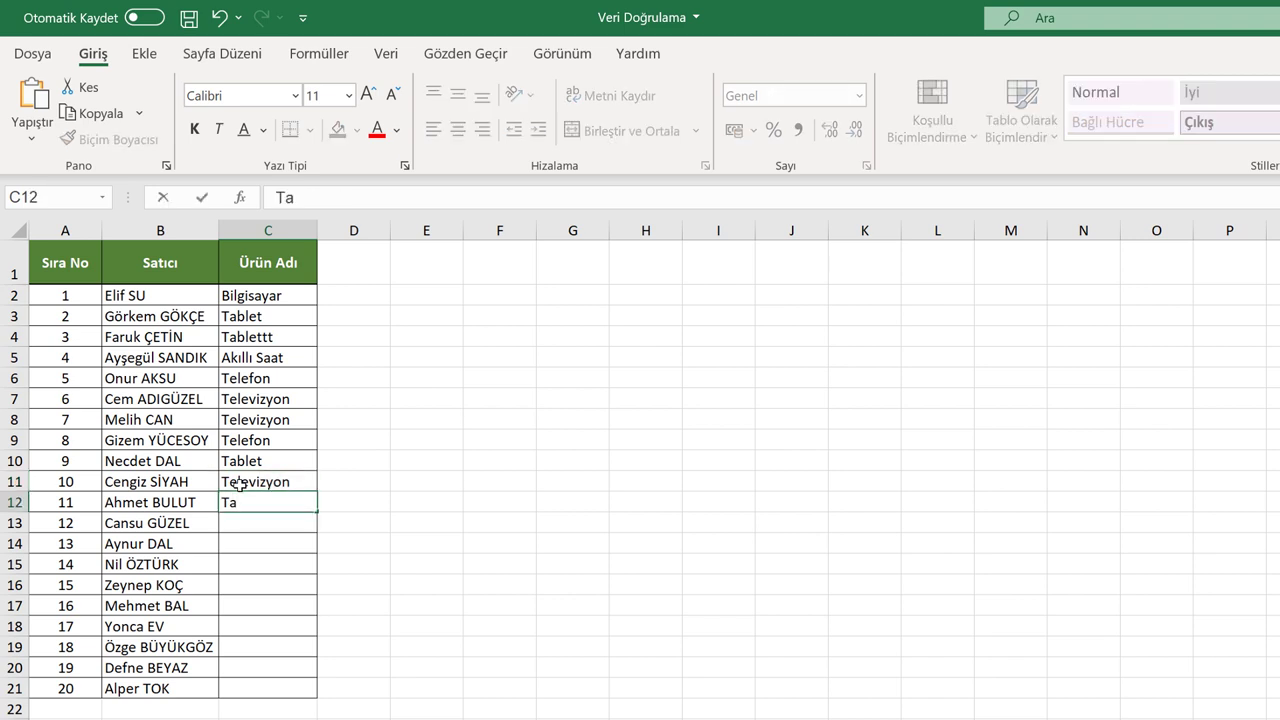
text(blettt)
key(Return)
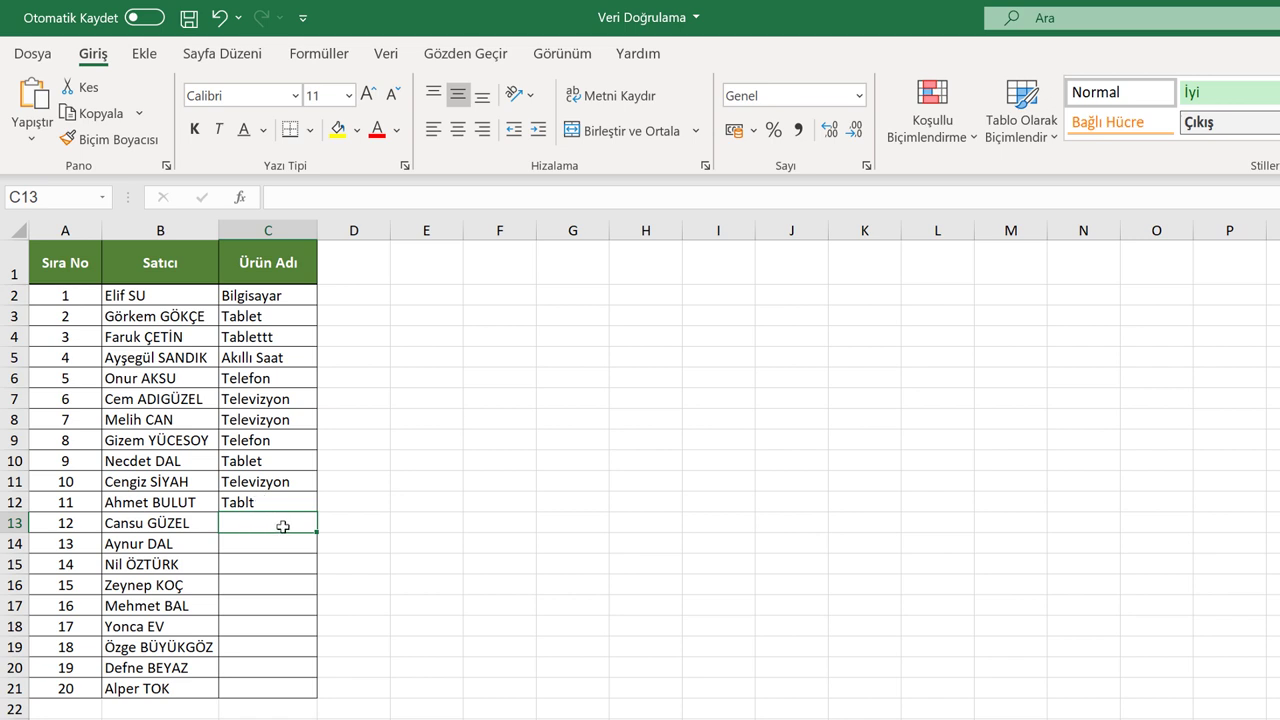
- Clear C11 and C12, then select the Ürün Adı range C2:C21
drag(253, 484, 253, 502)
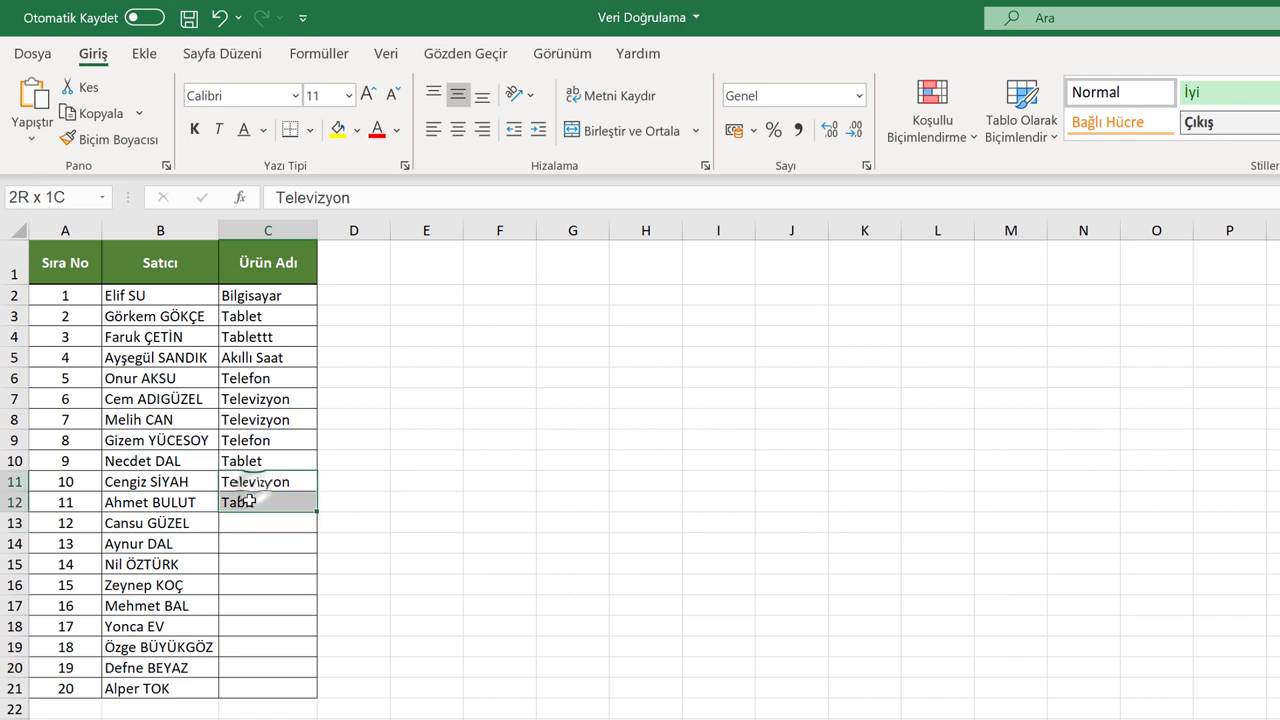
key(Delete)
click(272, 300)
drag(273, 307, 268, 686)
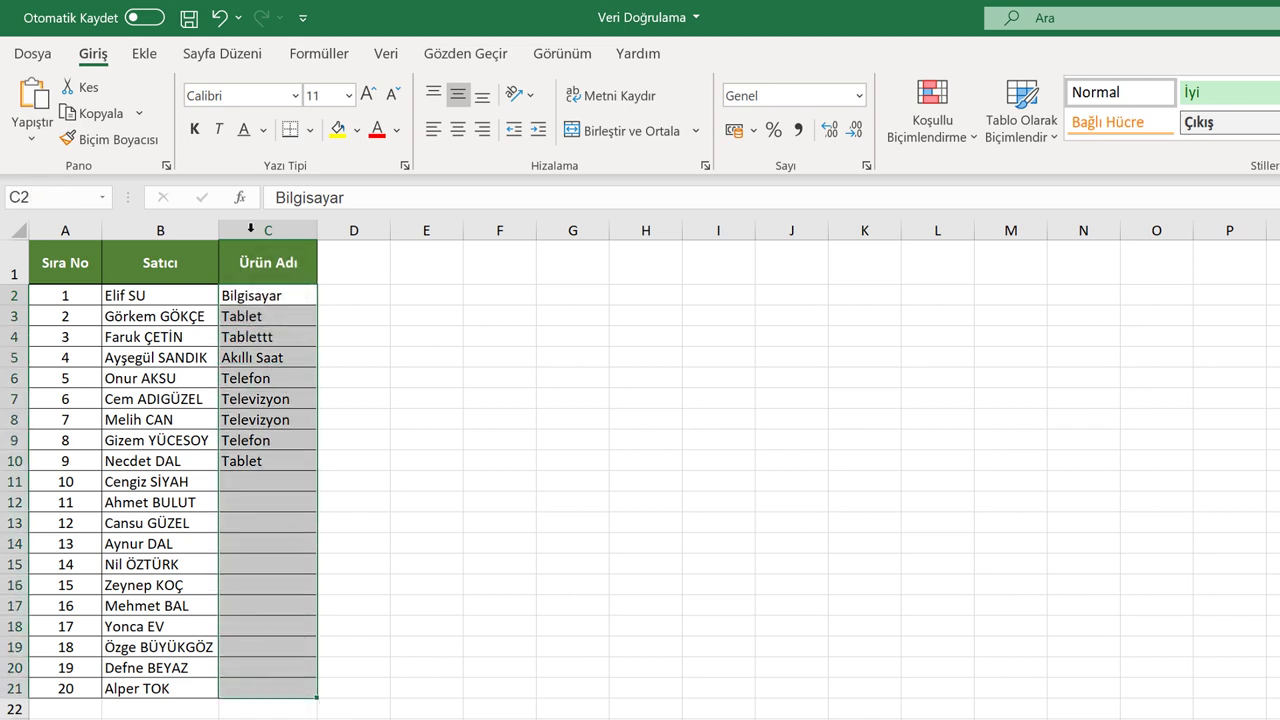
- Open Veri > Veri Doğrulama > Veri Doğrulama… for the selected range
click(387, 54)
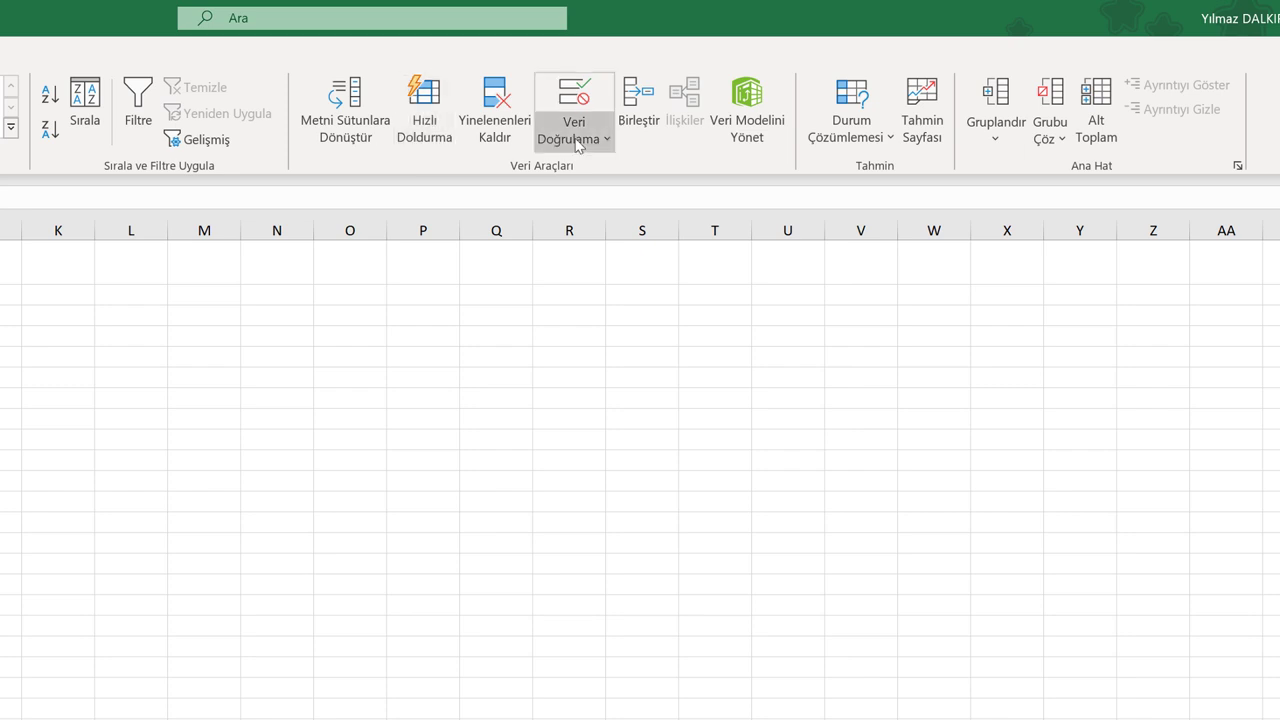
click(578, 139)
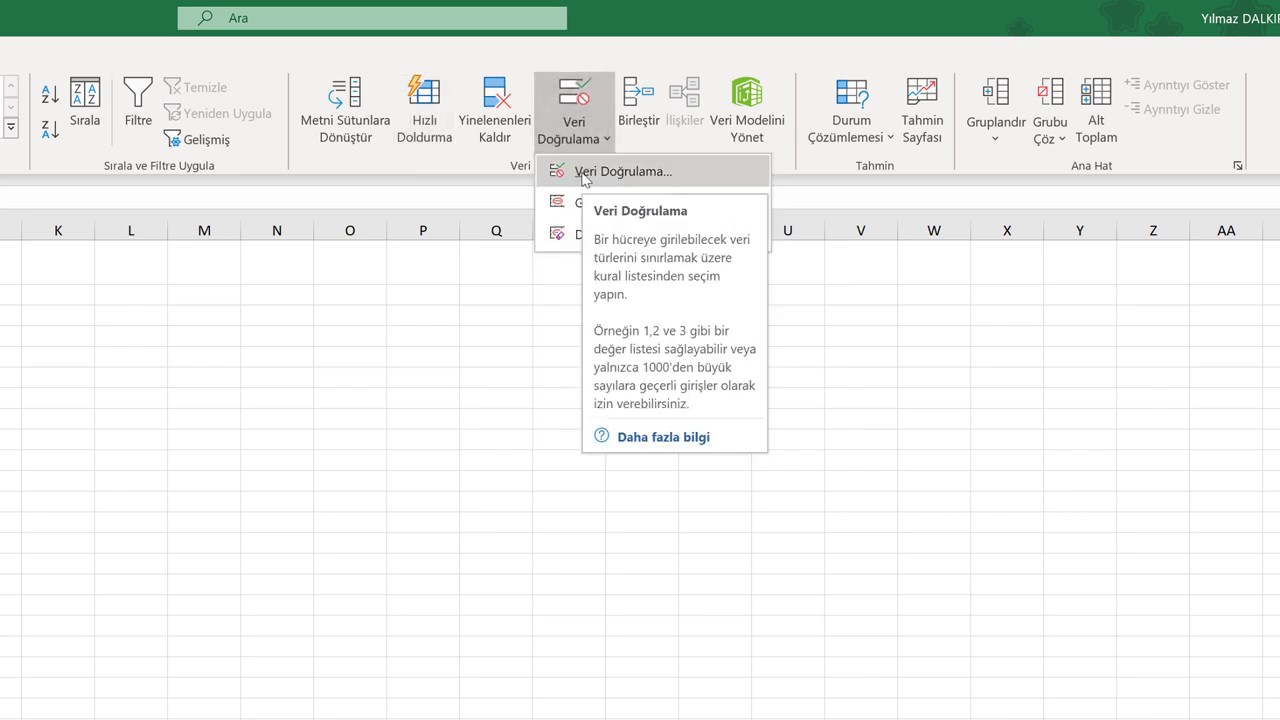
click(590, 173)
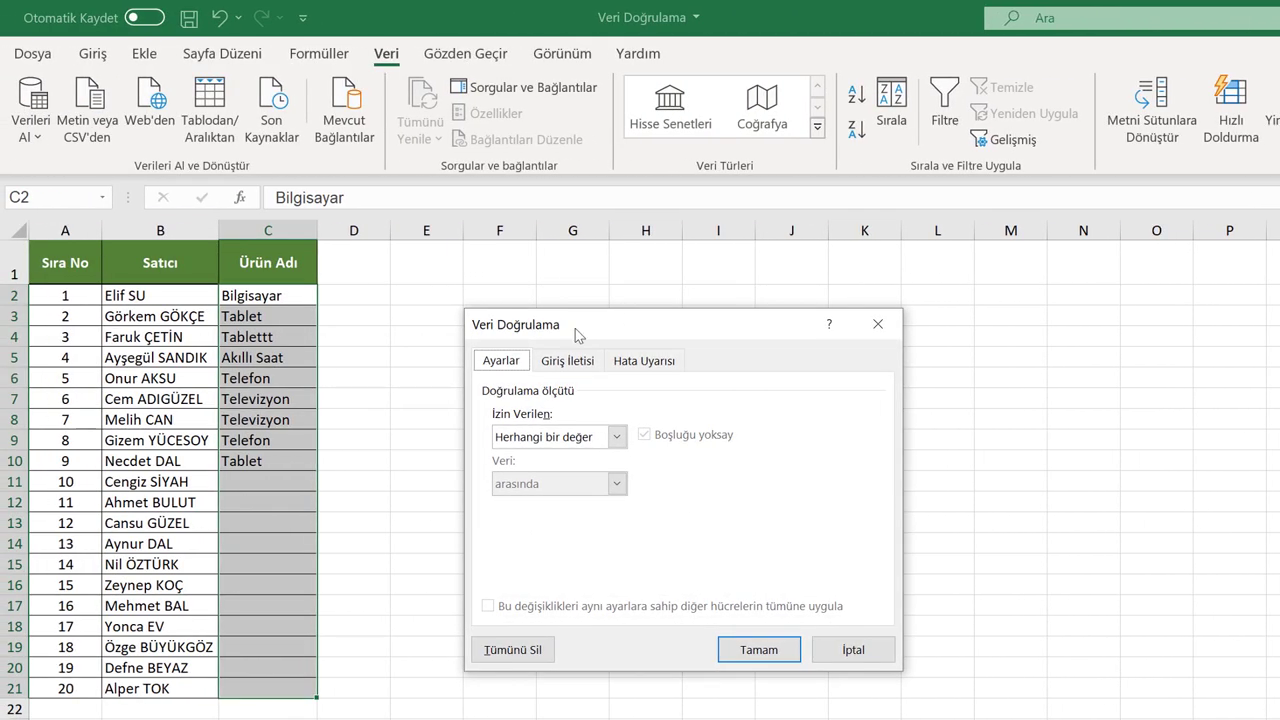
- Set İzin Verilen to Liste with source Bilgisayar; Tablet; Televizyon; Telefon; Akıllı Saat
drag(575, 328, 507, 310)
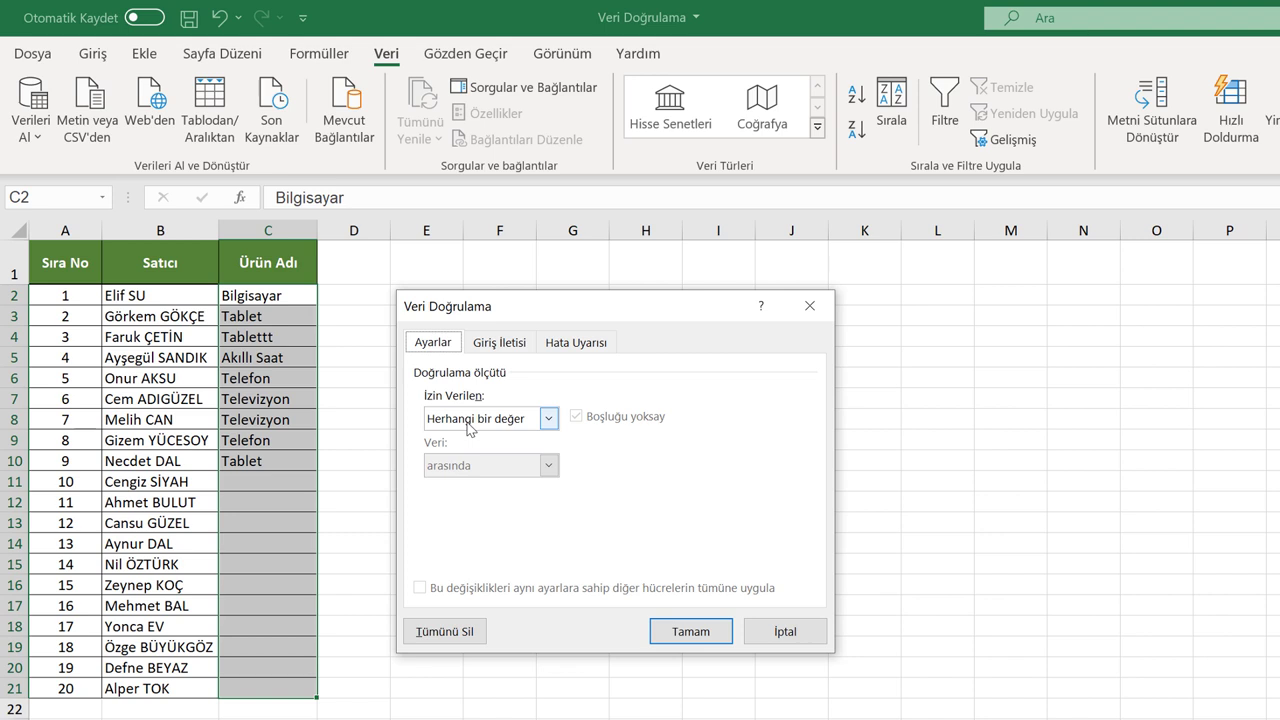
click(470, 424)
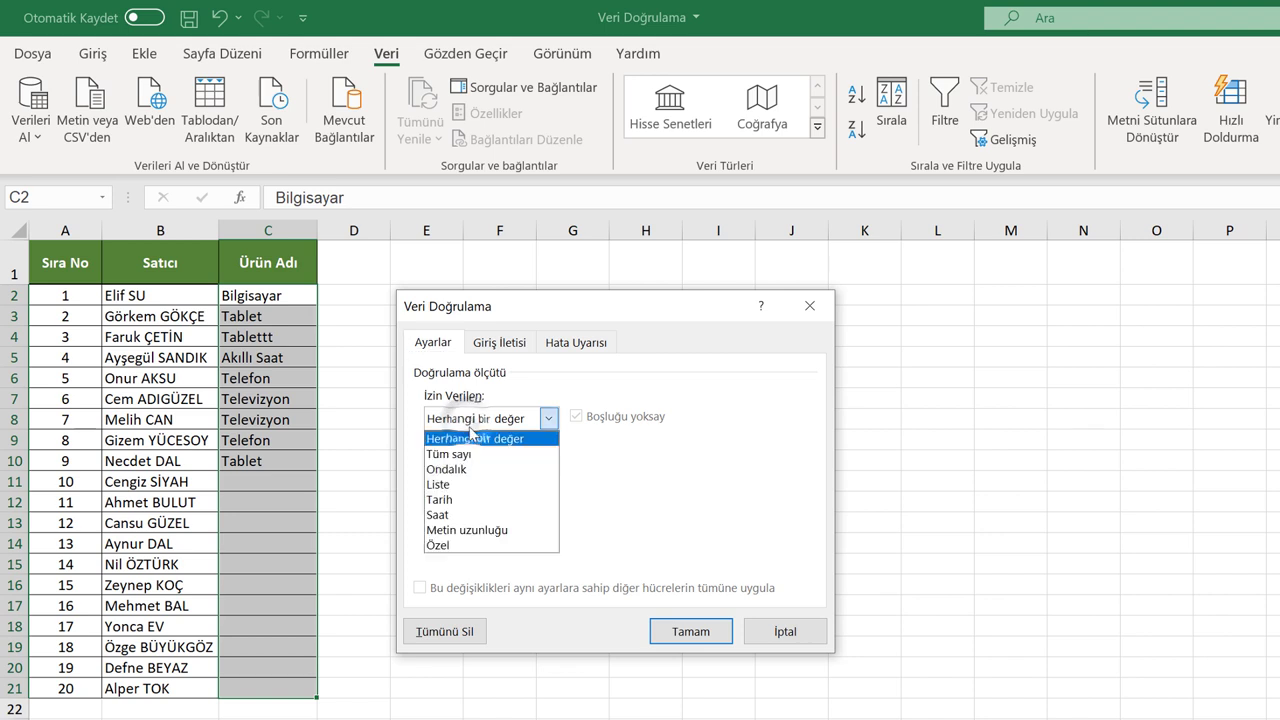
click(473, 488)
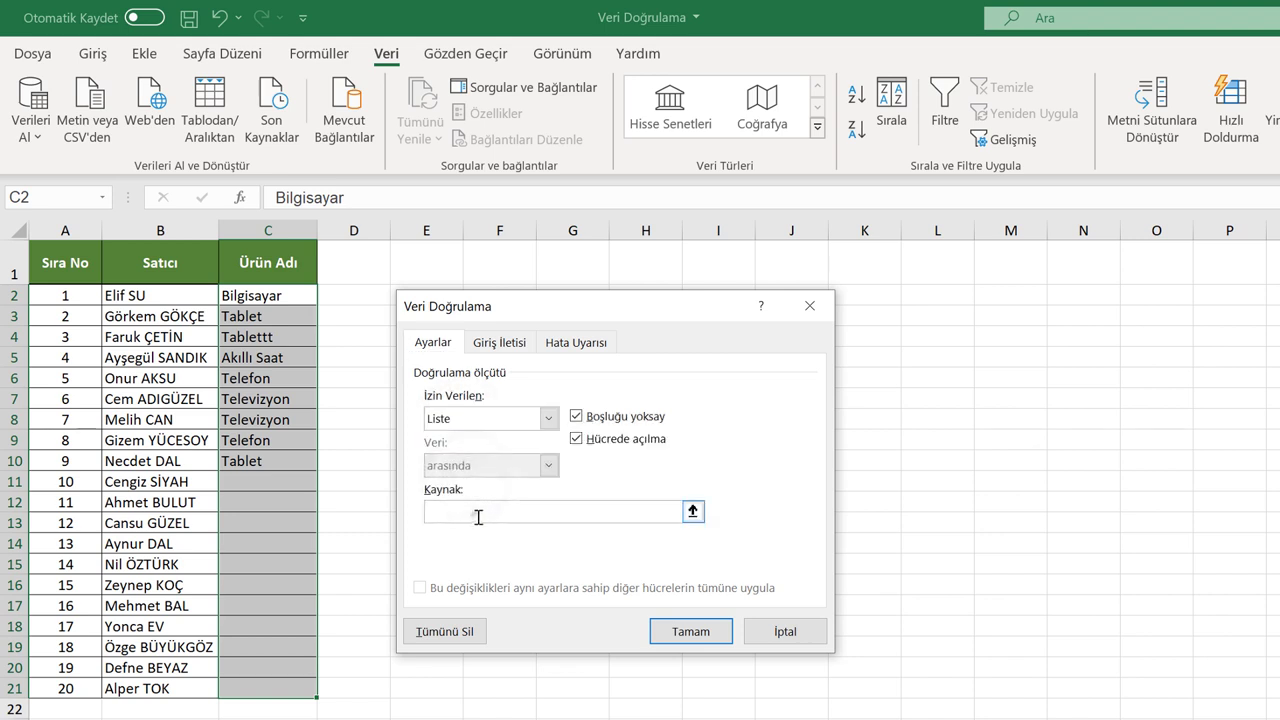
click(478, 515)
text(Bilgisayar; Tablet; Televiz)
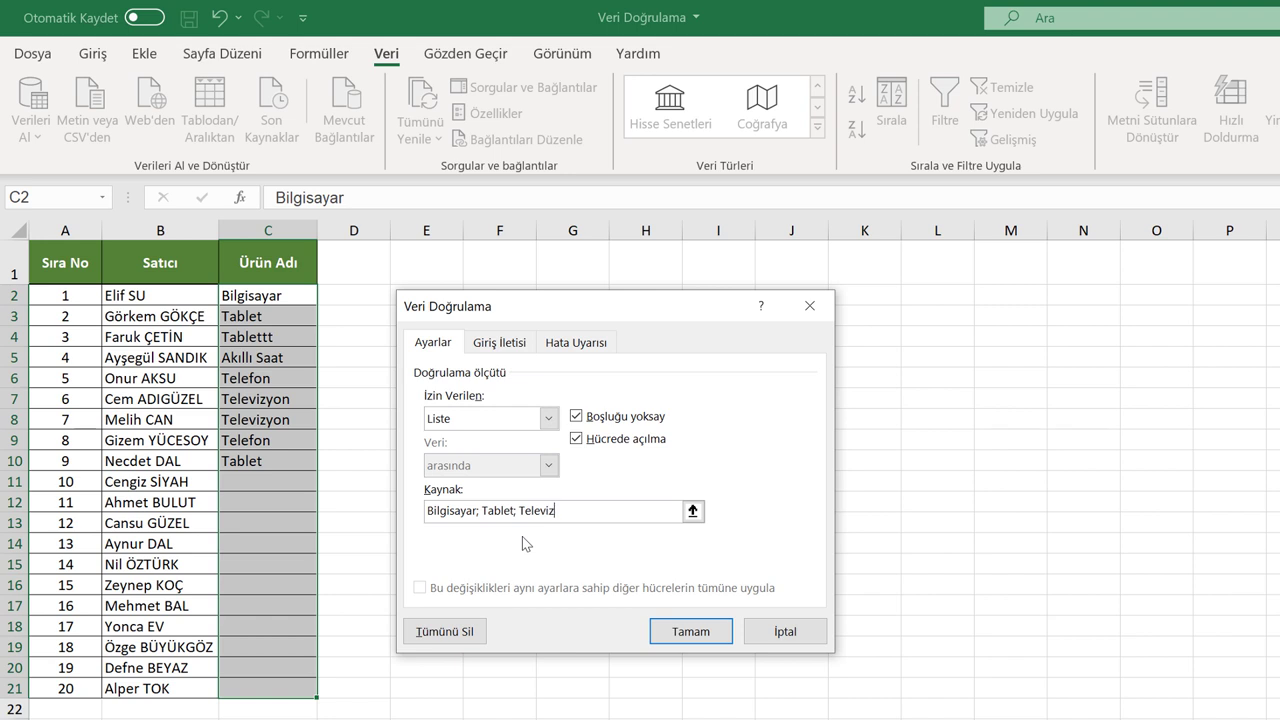
text(yon;)
text( Tele)
text(fon)
text(;)
key(Right)
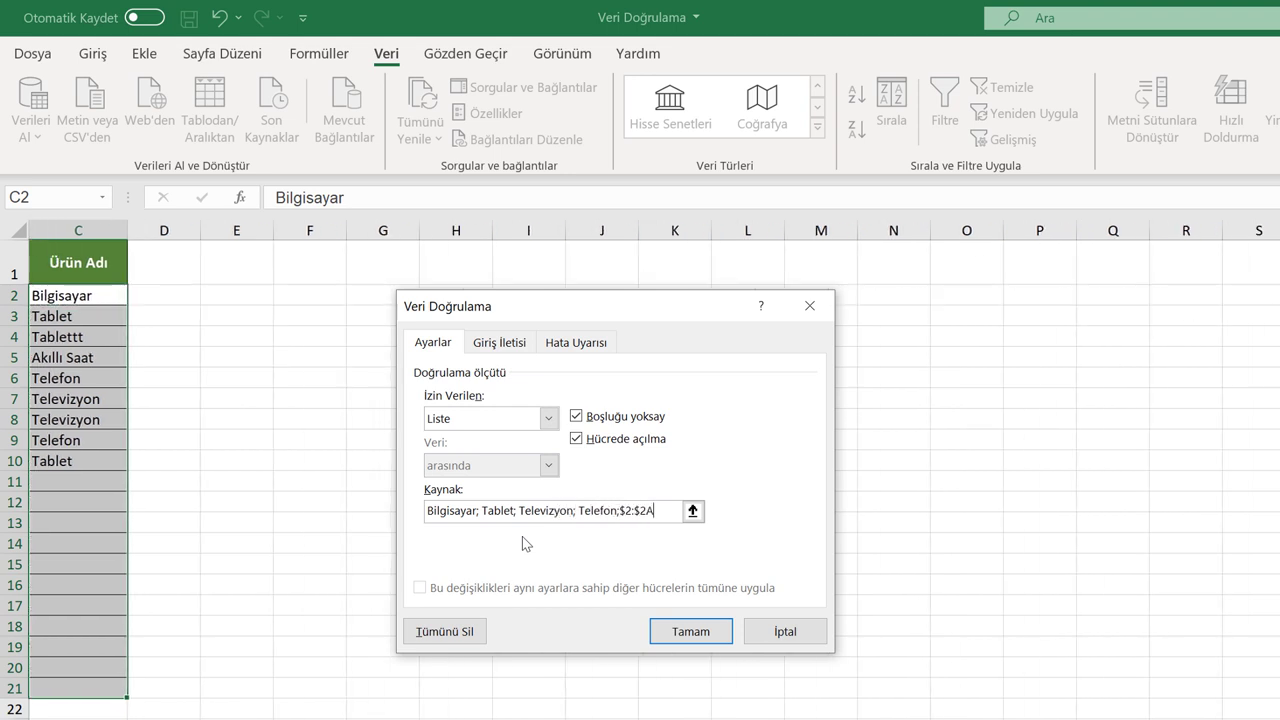
key(BackSpace)
key(BackSpace)
key(BackSpace)
key(BackSpace)
key(BackSpace)
key(BackSpace)
text(Akı)
text(llı Saat)
text(;)
- Confirm the list validation and check C2's dropdown, keeping Bilgisayar
click(670, 634)
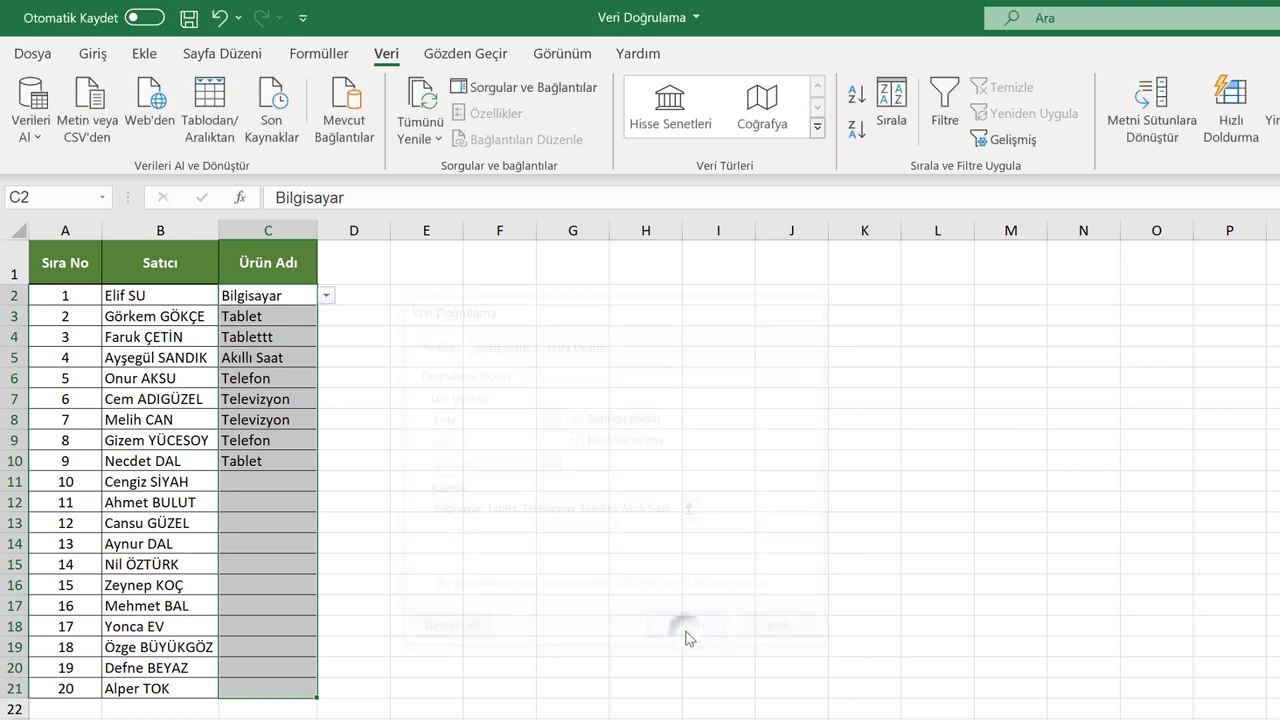
click(284, 322)
click(286, 296)
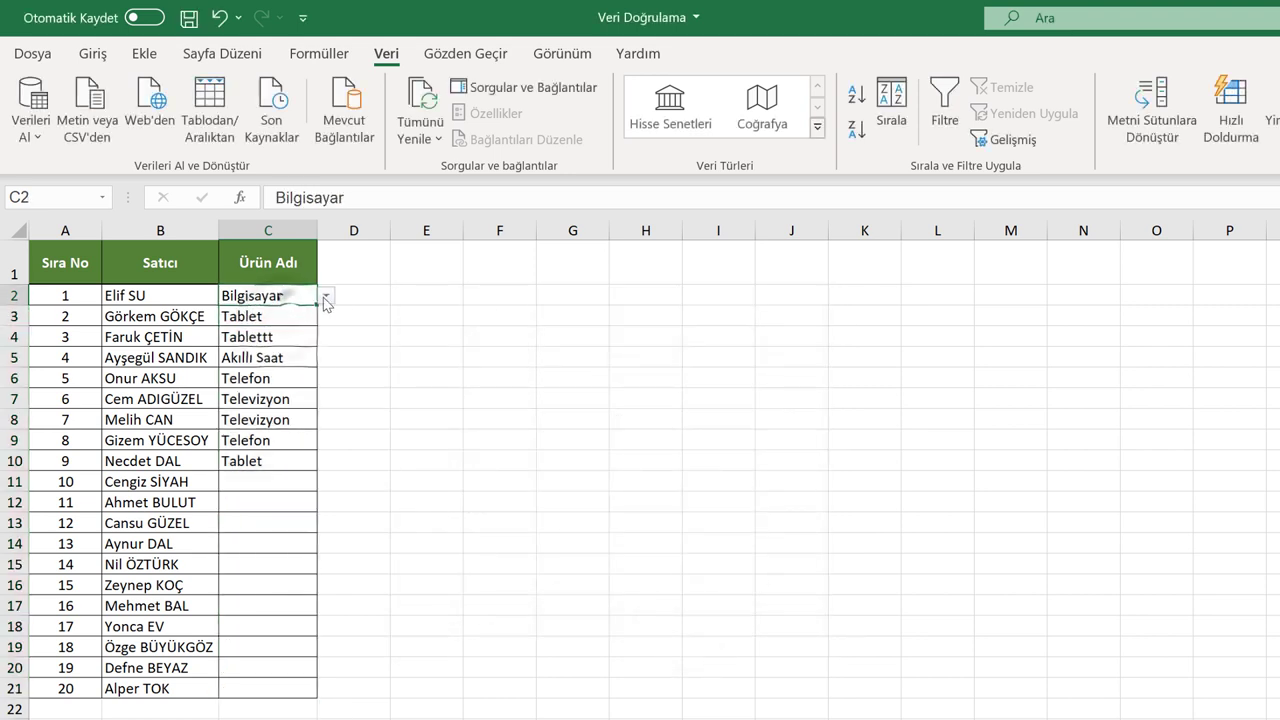
click(327, 296)
click(327, 296)
- Choose Tablet from C11's dropdown, then move to C12
click(251, 480)
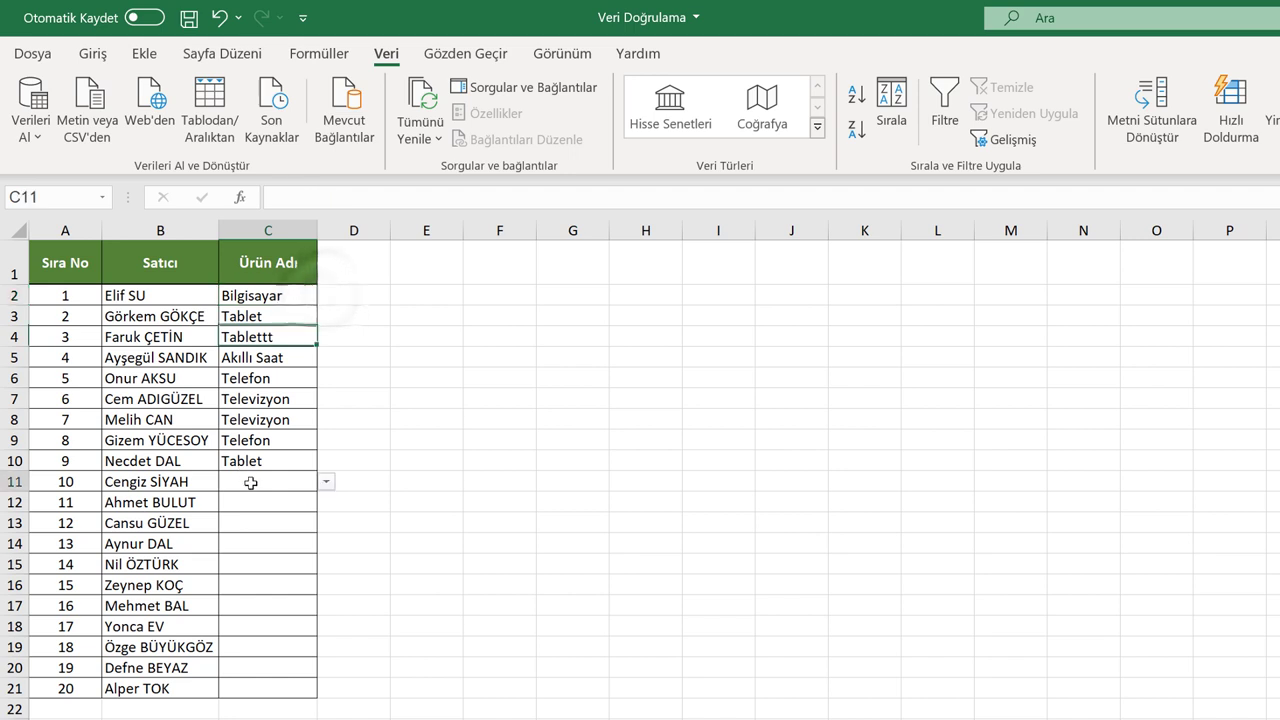
click(326, 482)
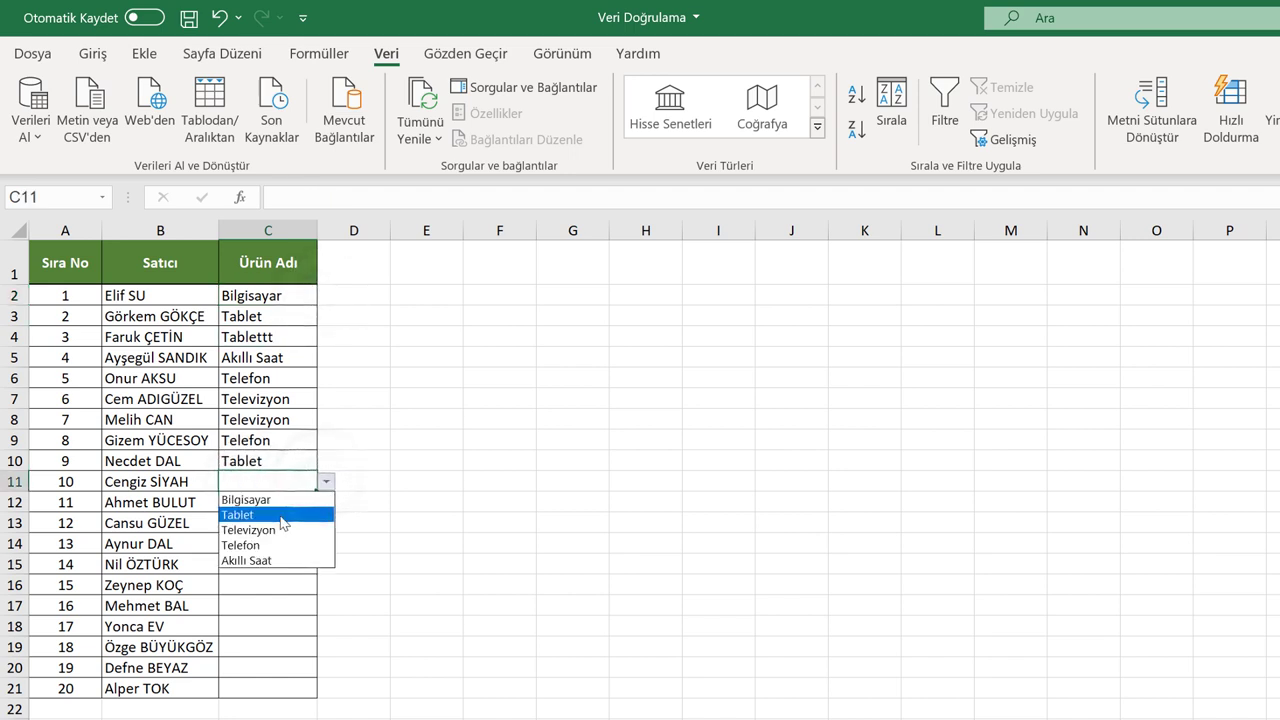
click(283, 515)
click(250, 503)
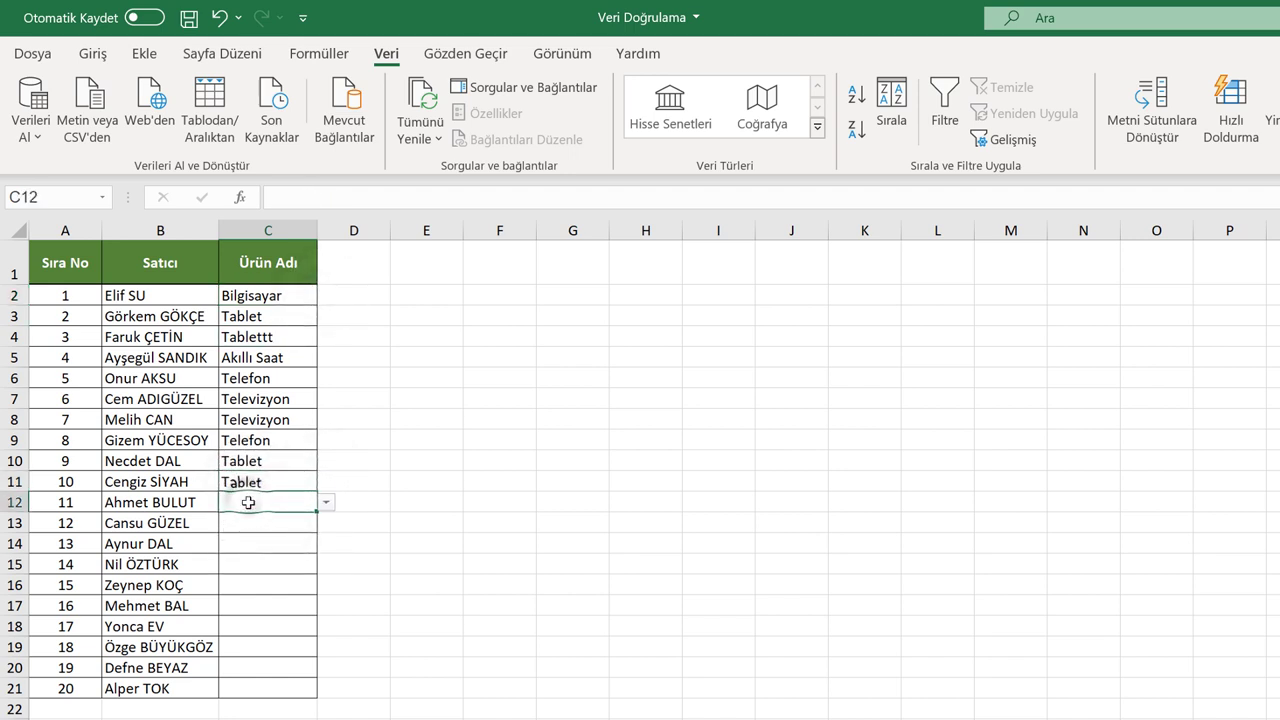
- Test Mikrofon in C12, cancel the validation error, and reselect C2:C21
text(Mi)
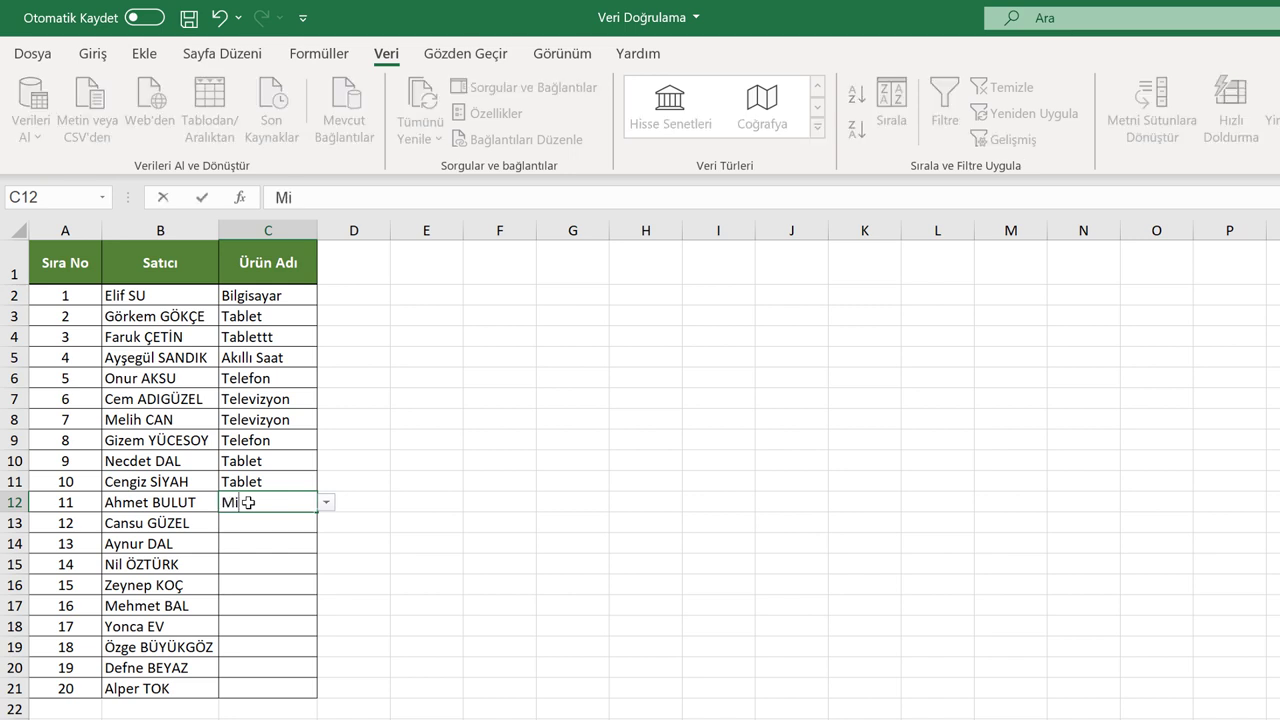
text(krofon)
key(Return)
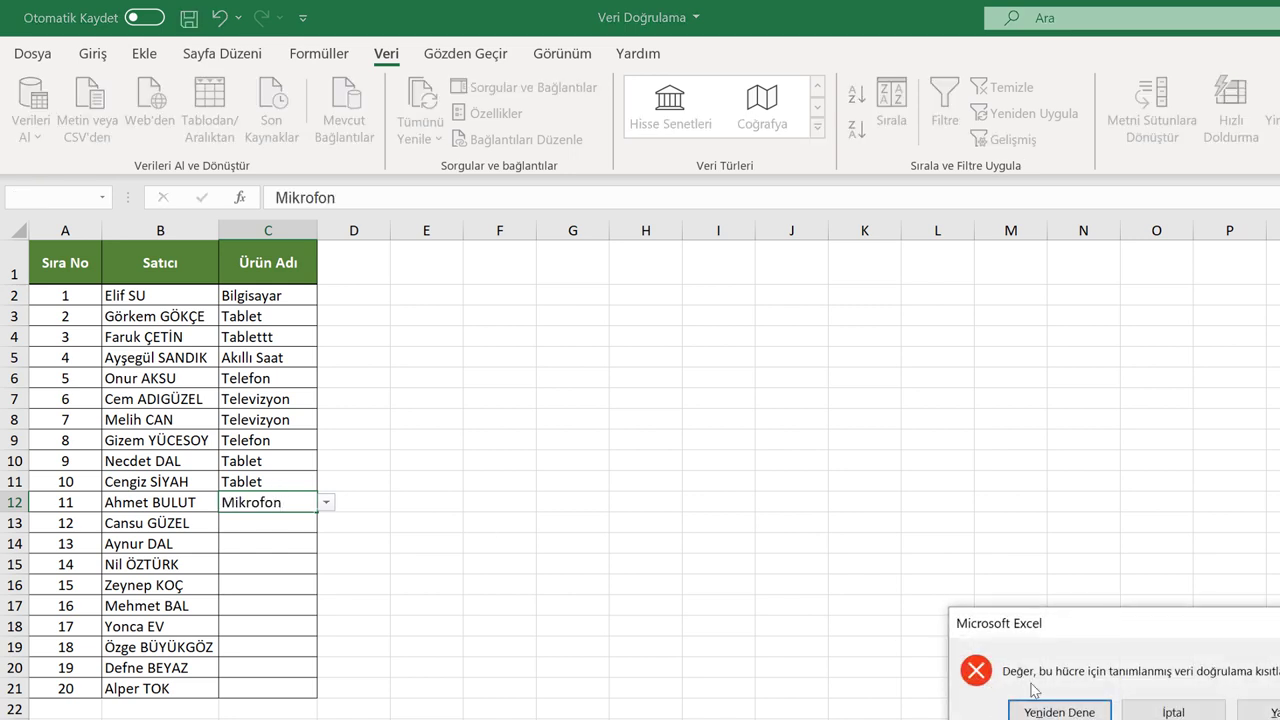
drag(1082, 634, 491, 413)
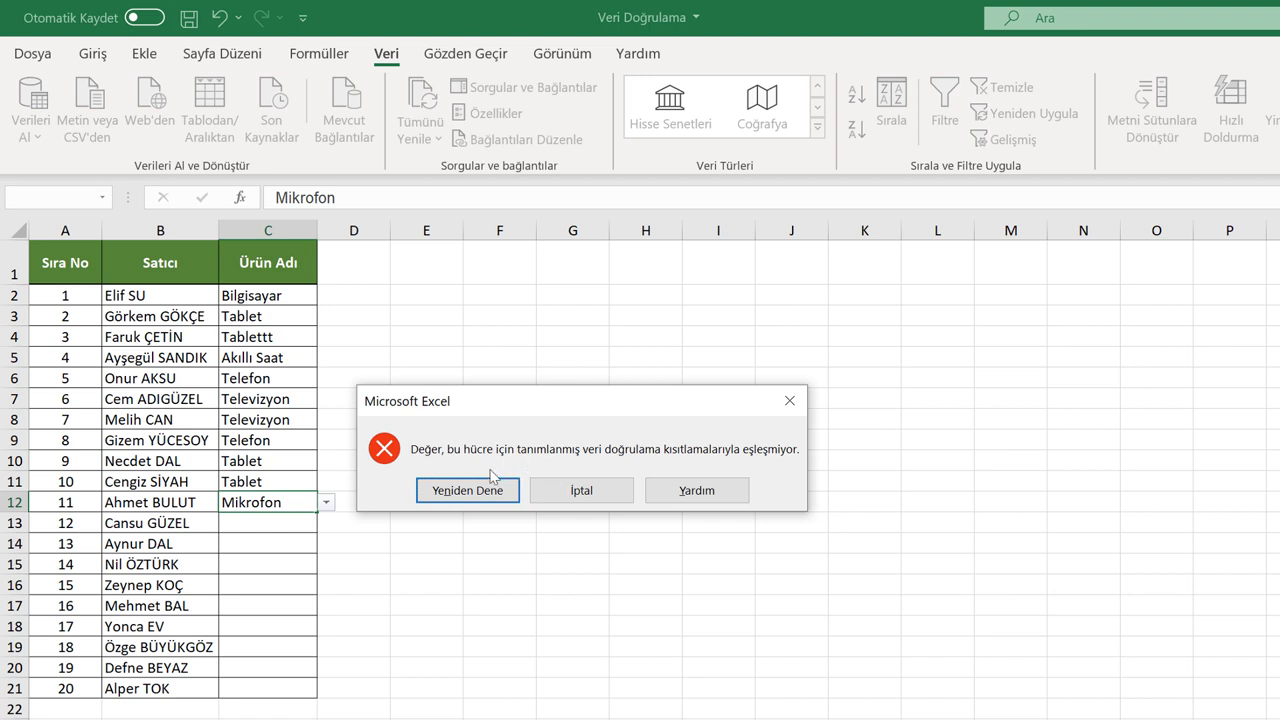
click(535, 490)
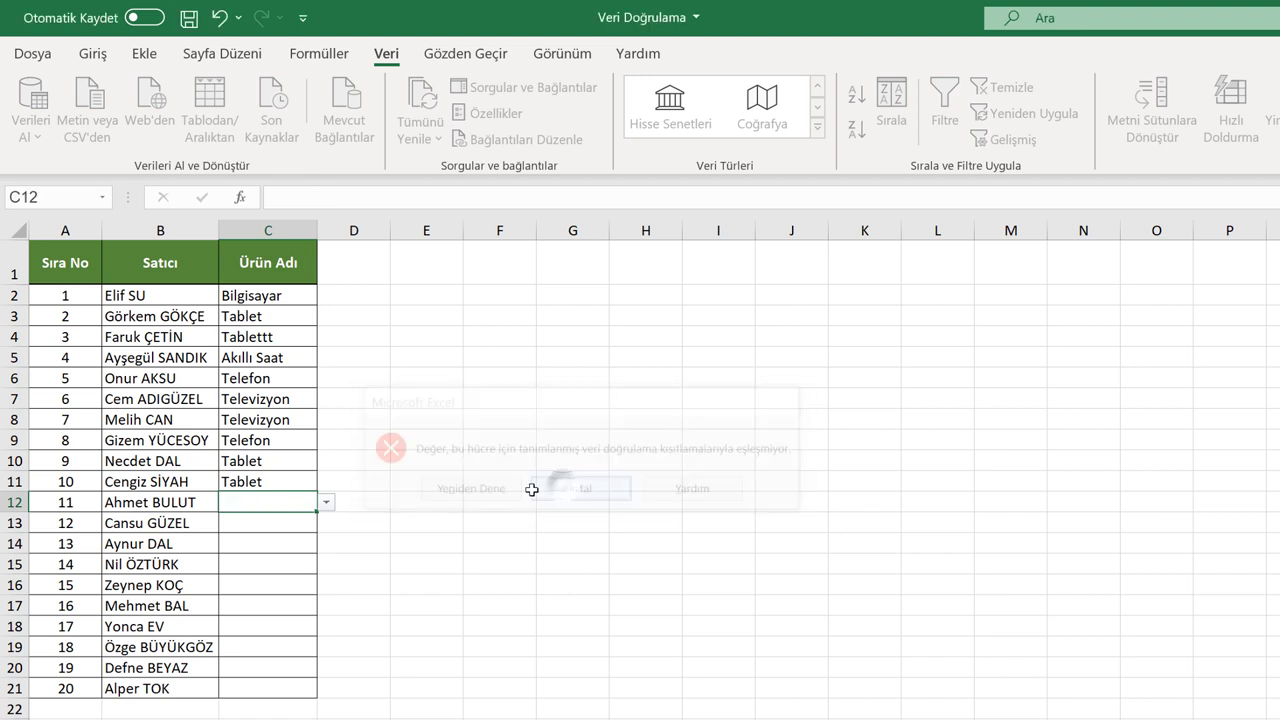
drag(268, 296, 255, 688)
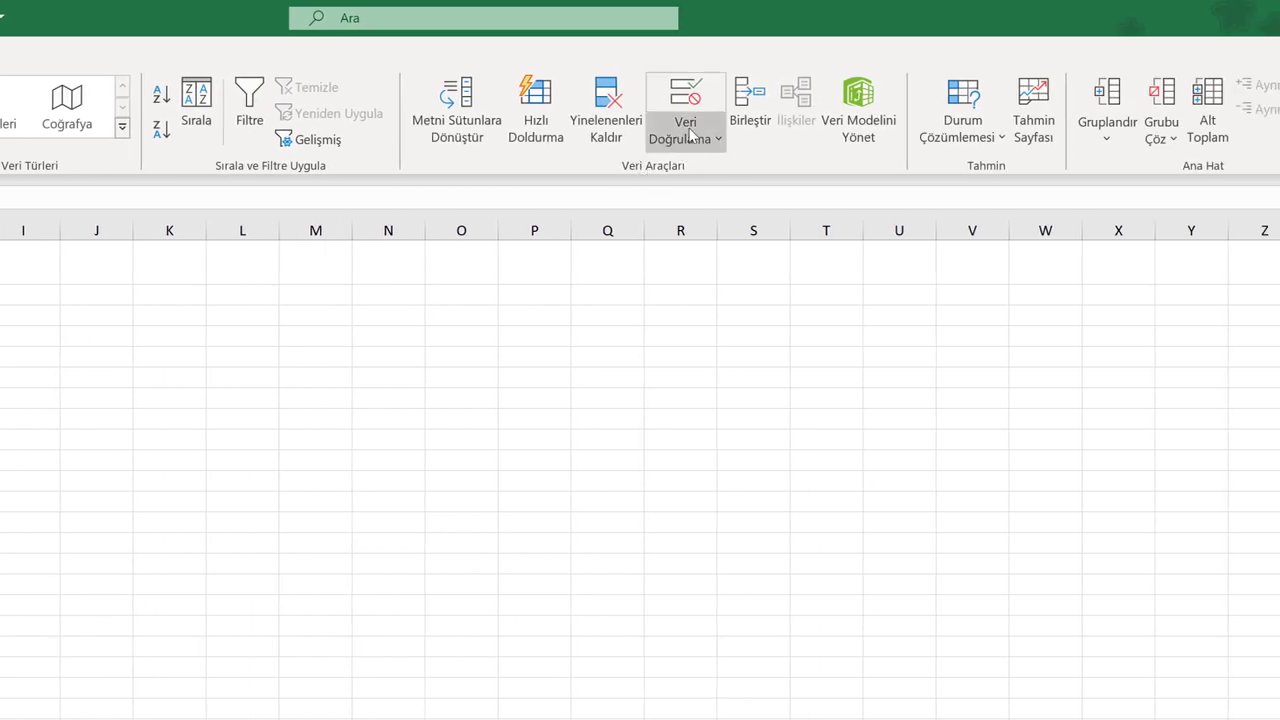
- Add a Durma alert titled Yanlış Veri Girişi saying 'Lütfen sadece listedeki verileri kullanınız'
click(688, 132)
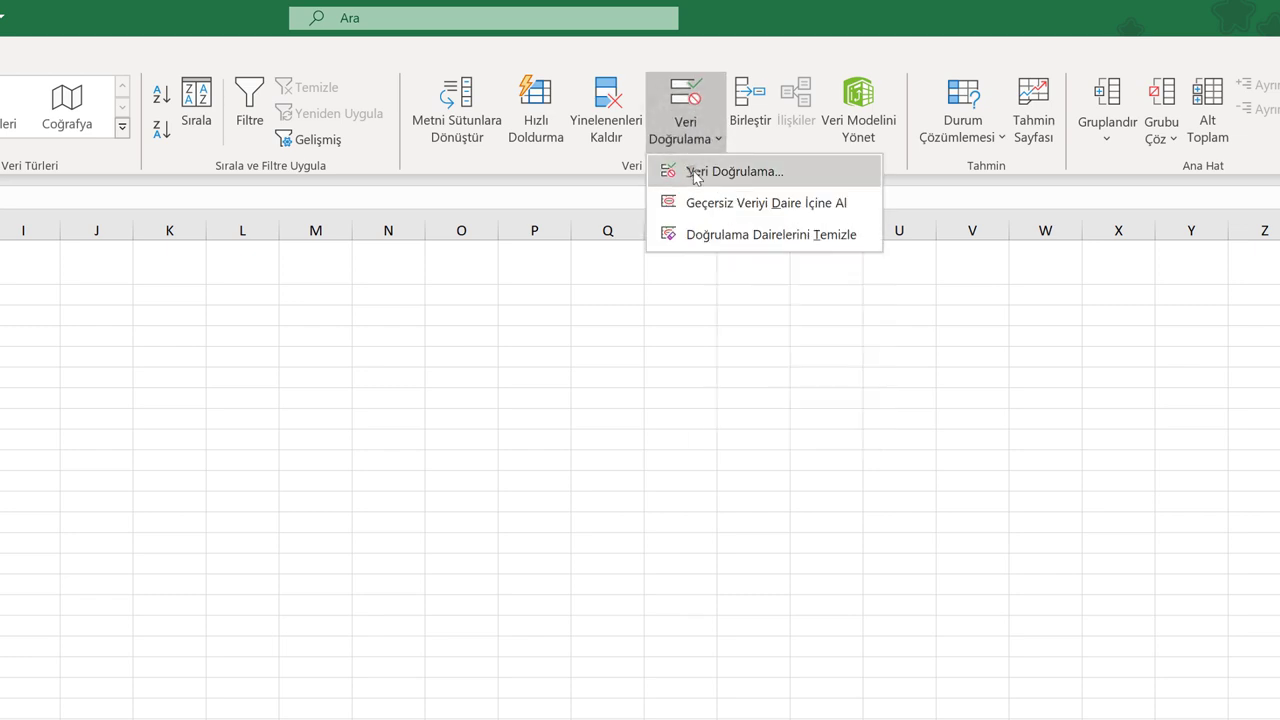
click(697, 172)
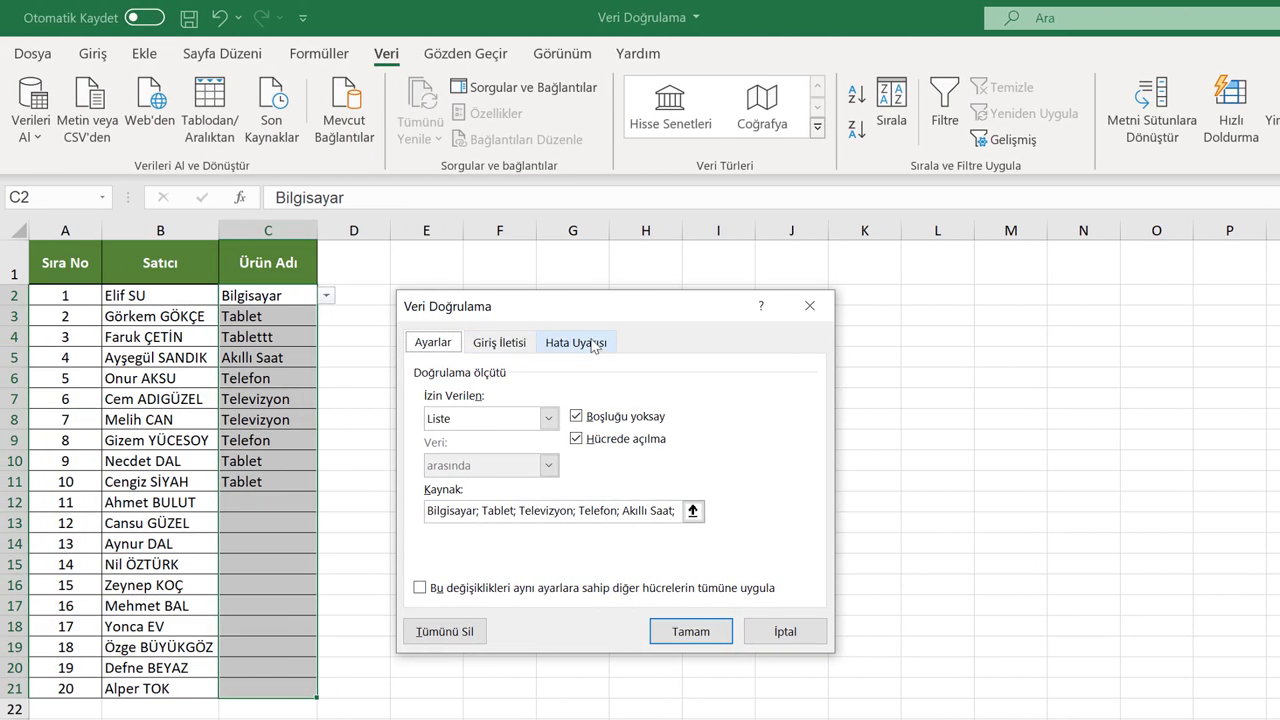
click(594, 344)
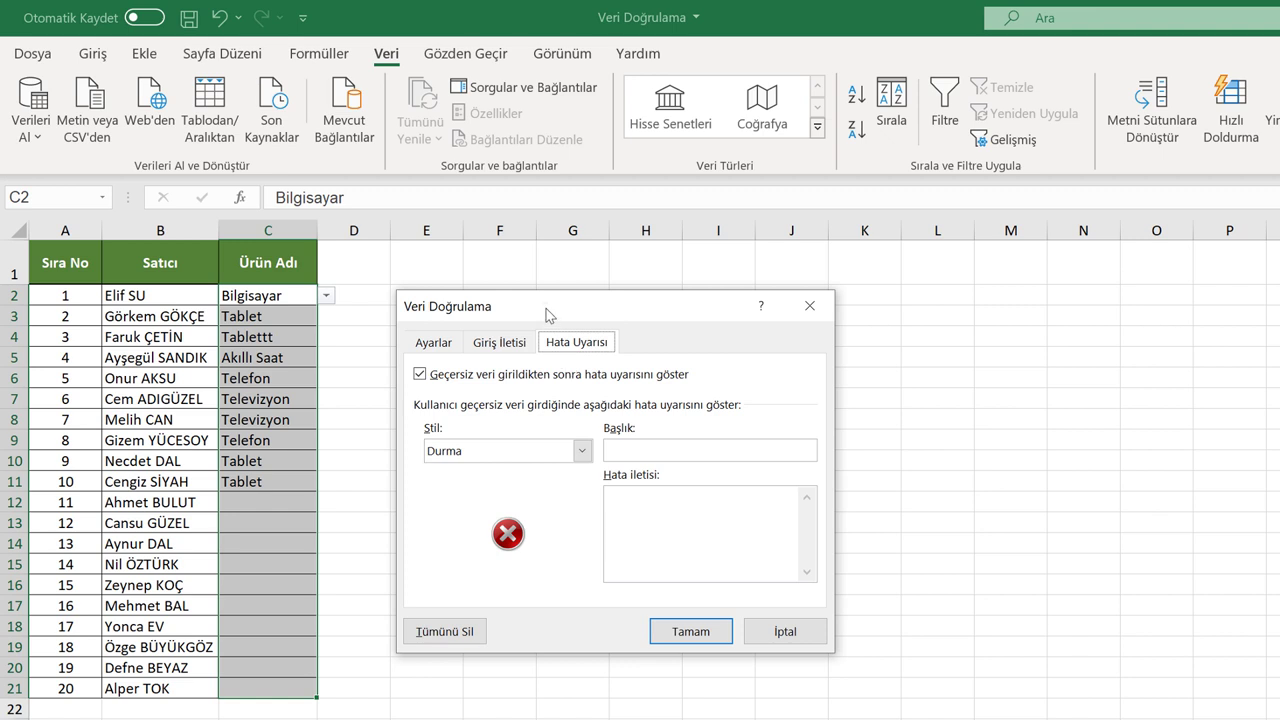
drag(548, 315, 498, 285)
click(608, 422)
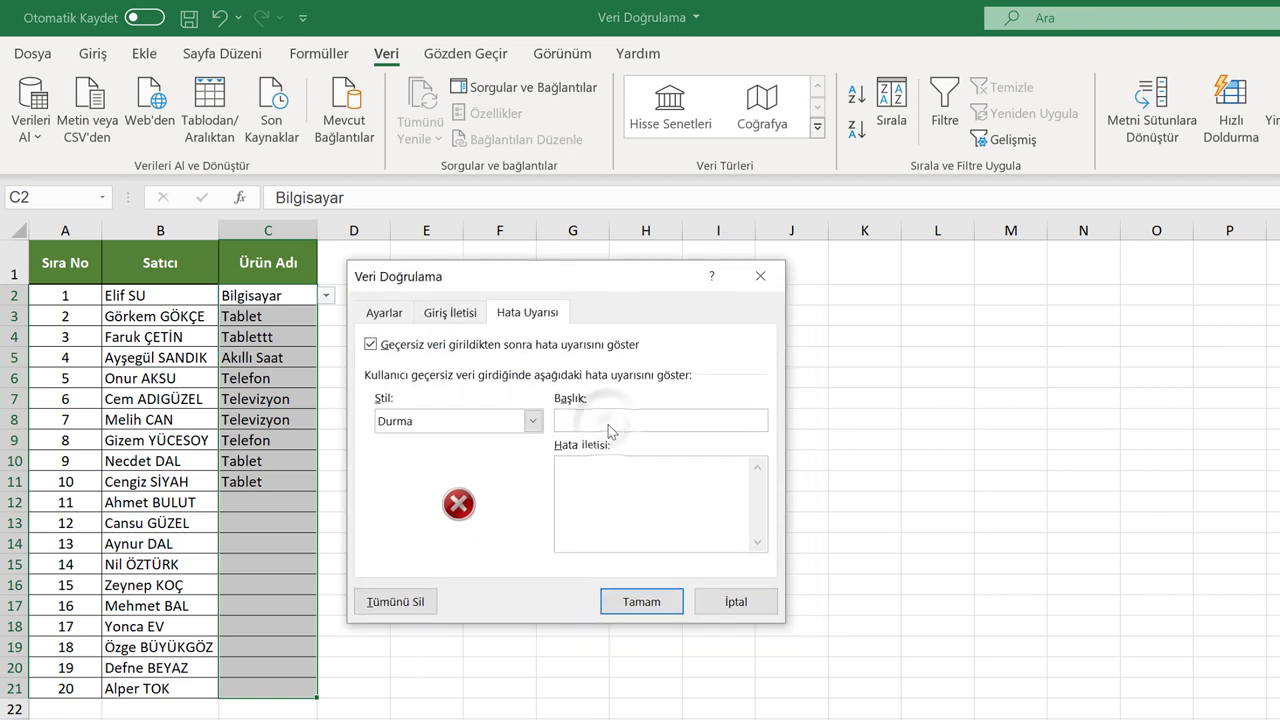
text(Yanlış Veri Girişi)
click(600, 478)
text(Lütfen sadece listedeki verileri kullan)
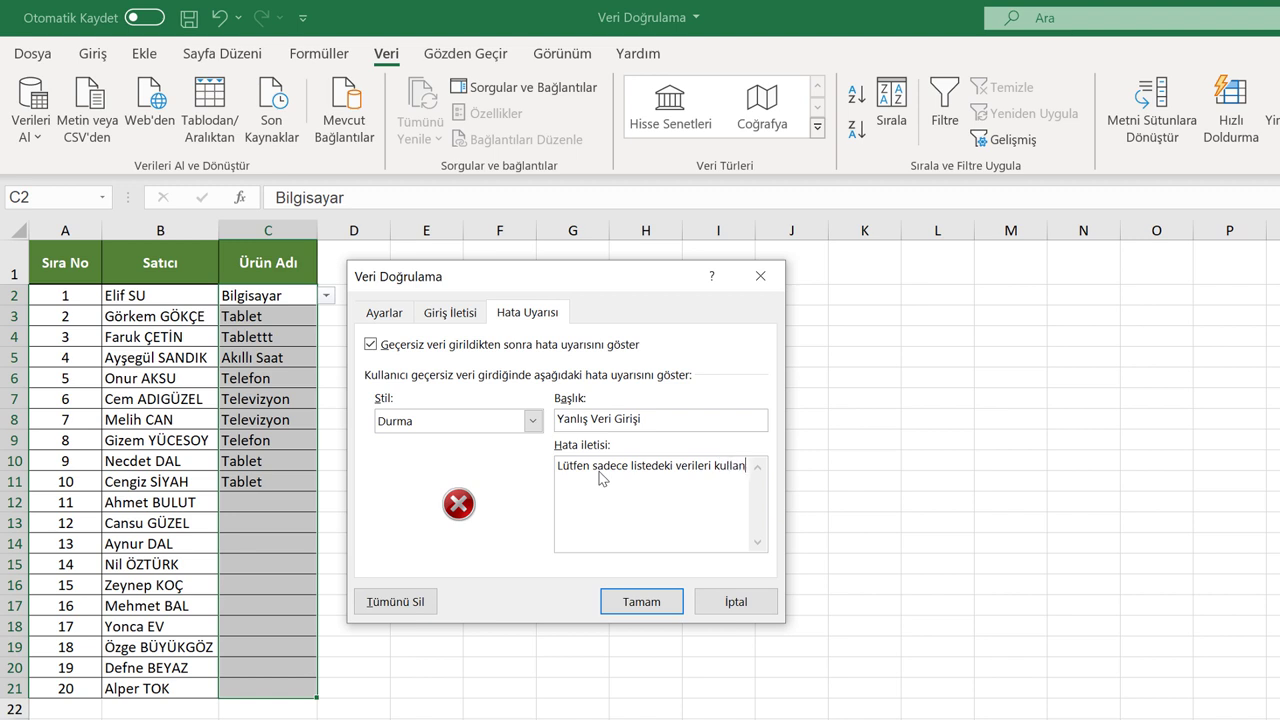
text(ınız.)
click(641, 600)
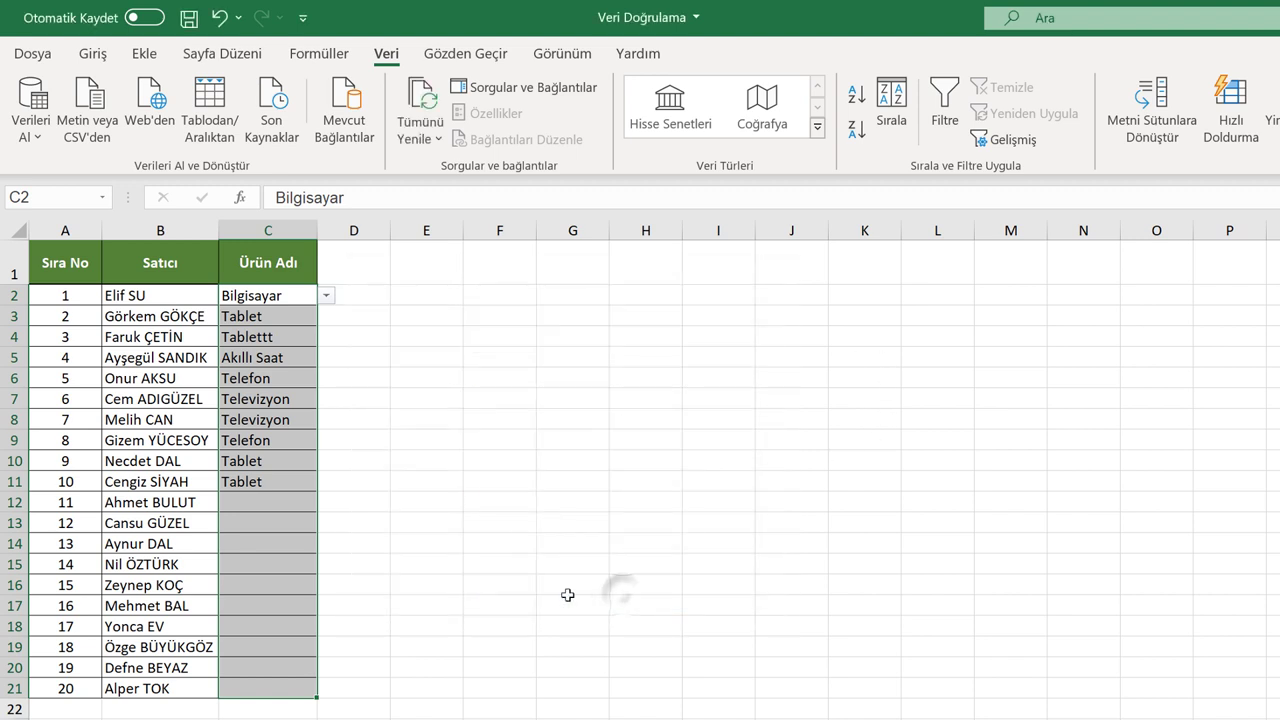
- Choose Bilgisayar for C12 from its product dropdown
click(293, 514)
click(290, 502)
click(325, 503)
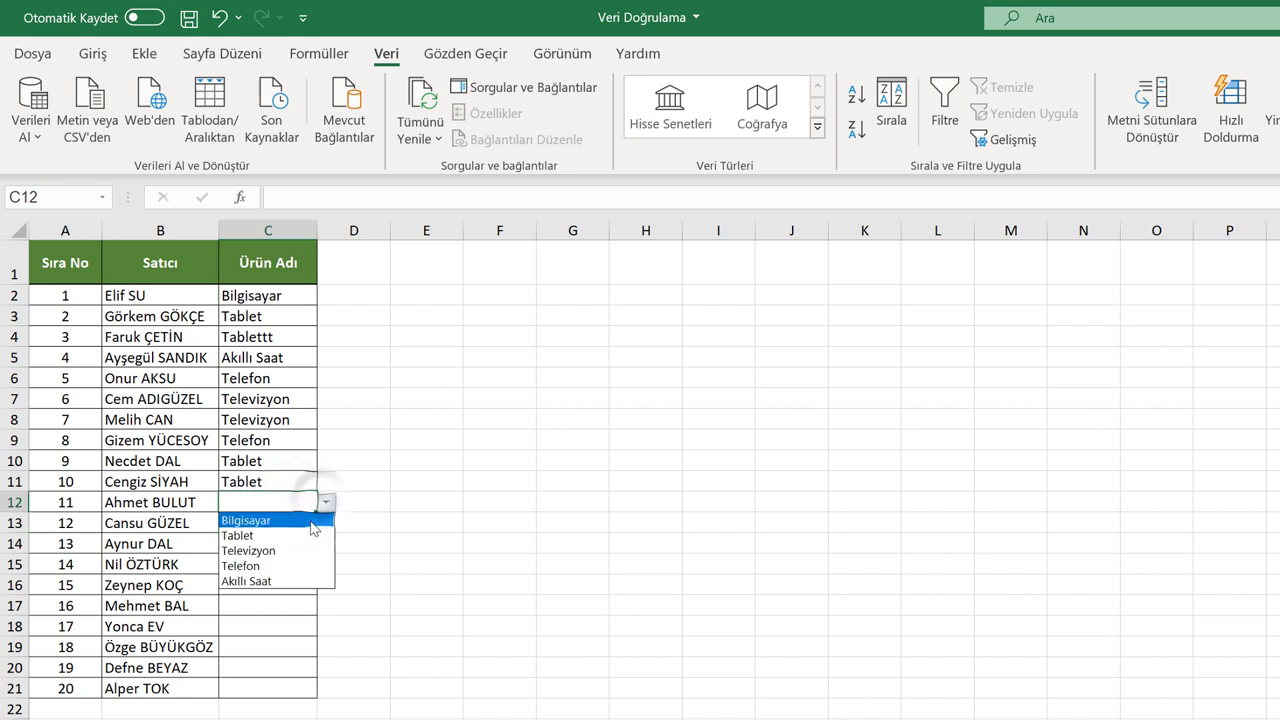
click(289, 518)
- Test Mikrofon in C13 against the custom alert, retry, then cancel so C13 stays empty
click(300, 523)
text(MN)
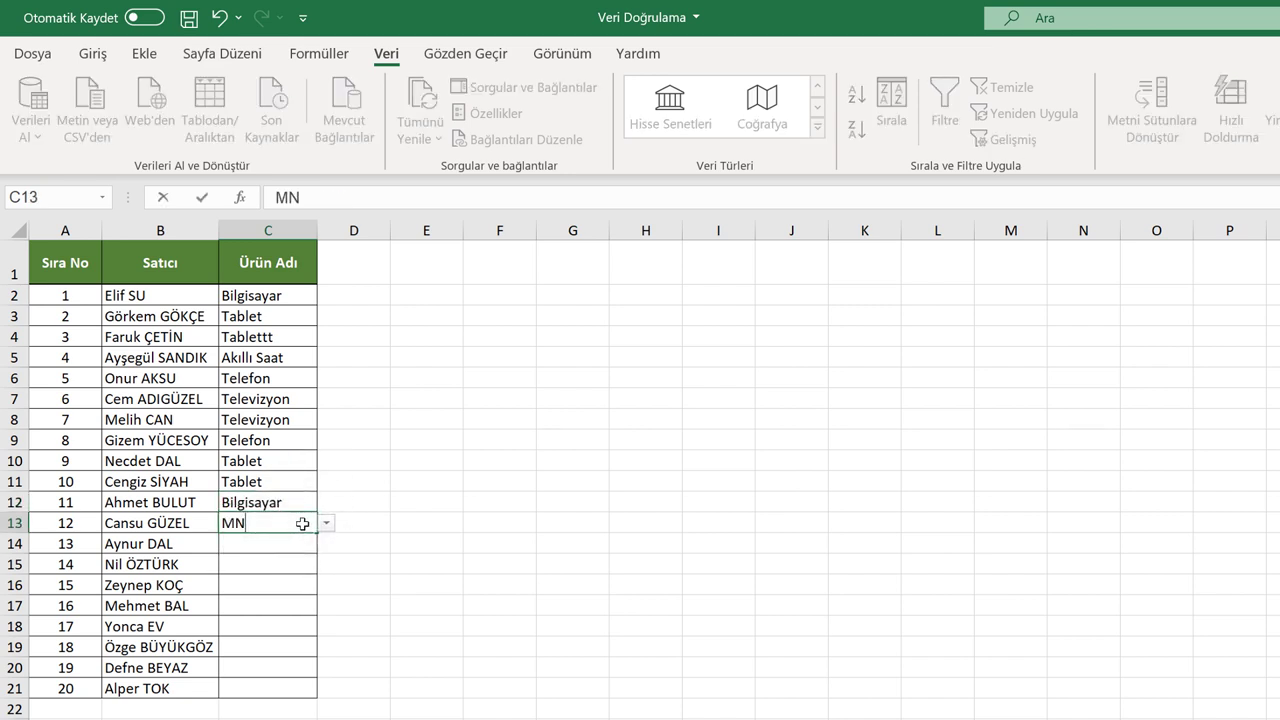
text(krofon)
key(Return)
drag(1025, 624, 409, 396)
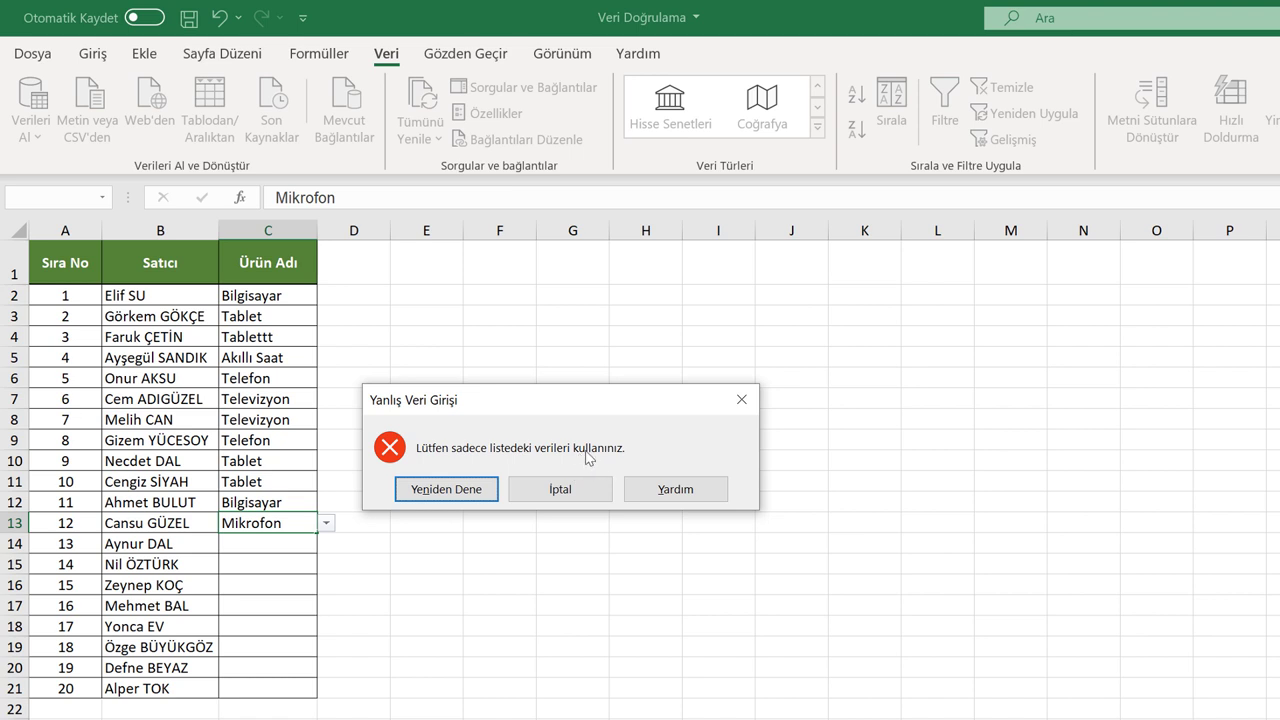
click(474, 494)
key(Return)
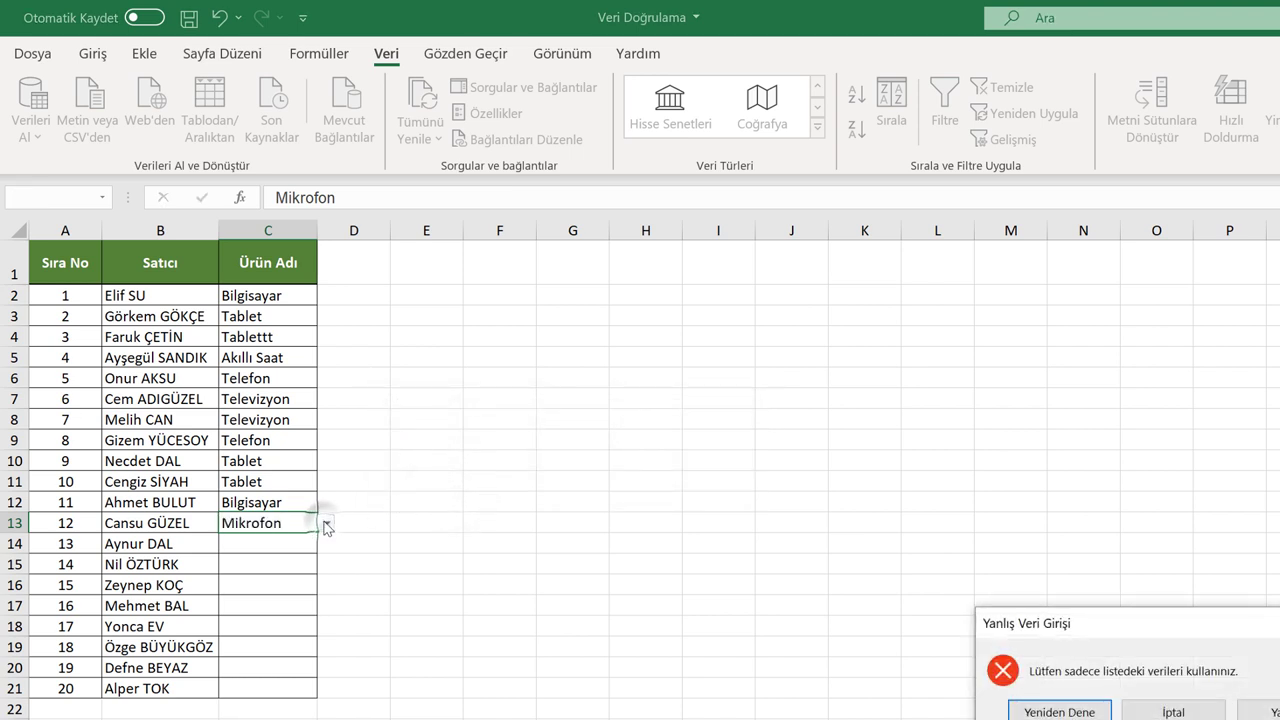
drag(1073, 626, 460, 365)
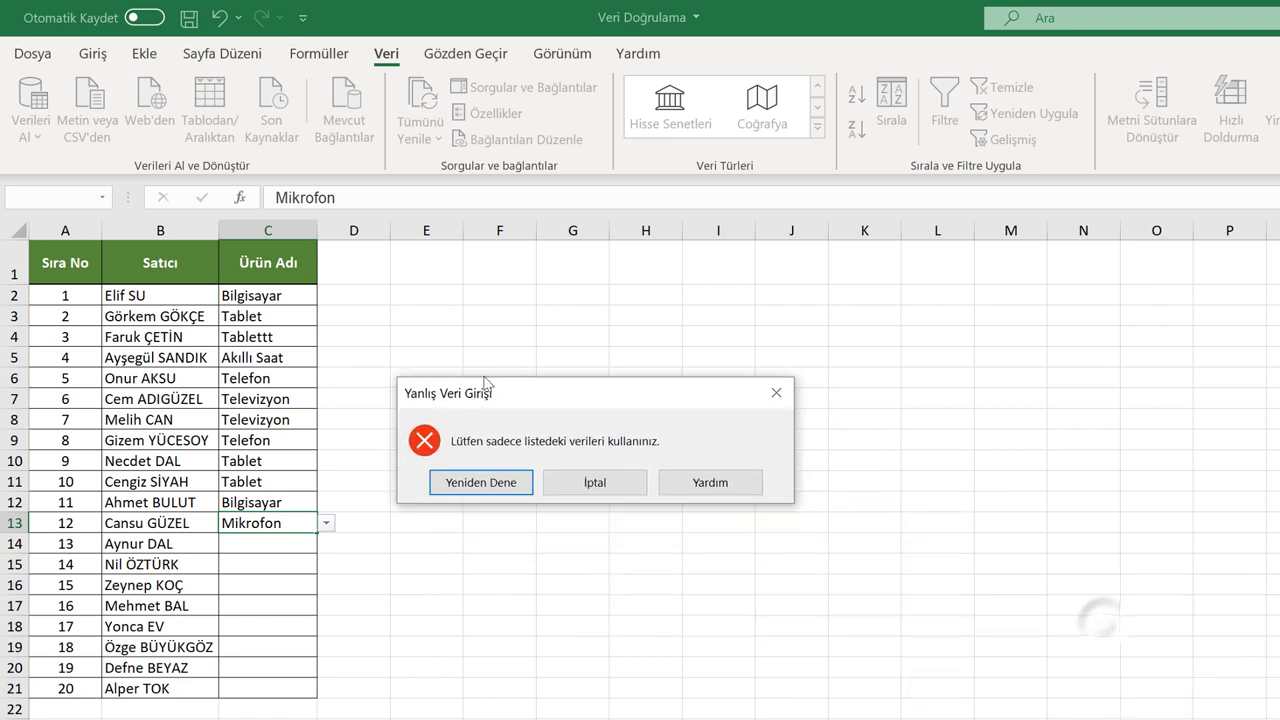
click(543, 467)
click(285, 548)
- Pick Tablet for C13 and Televizyon for C14 from their dropdowns
click(287, 523)
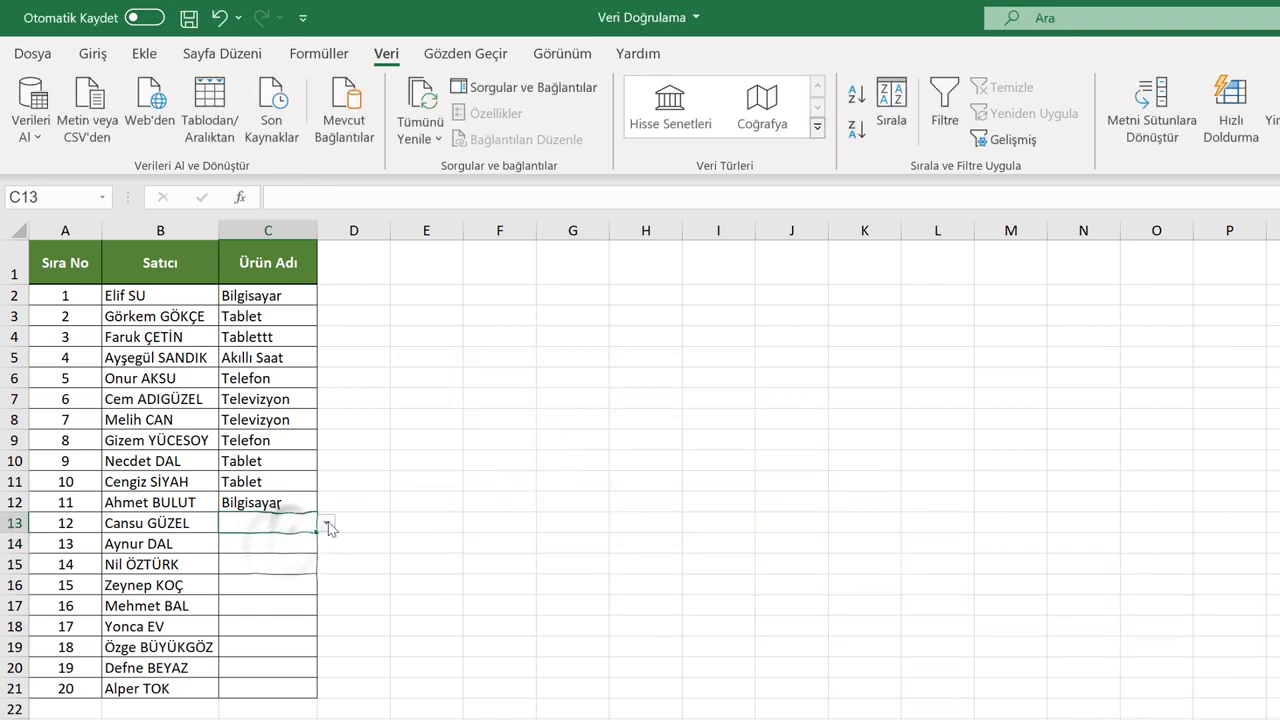
click(326, 523)
click(287, 546)
click(288, 551)
click(325, 543)
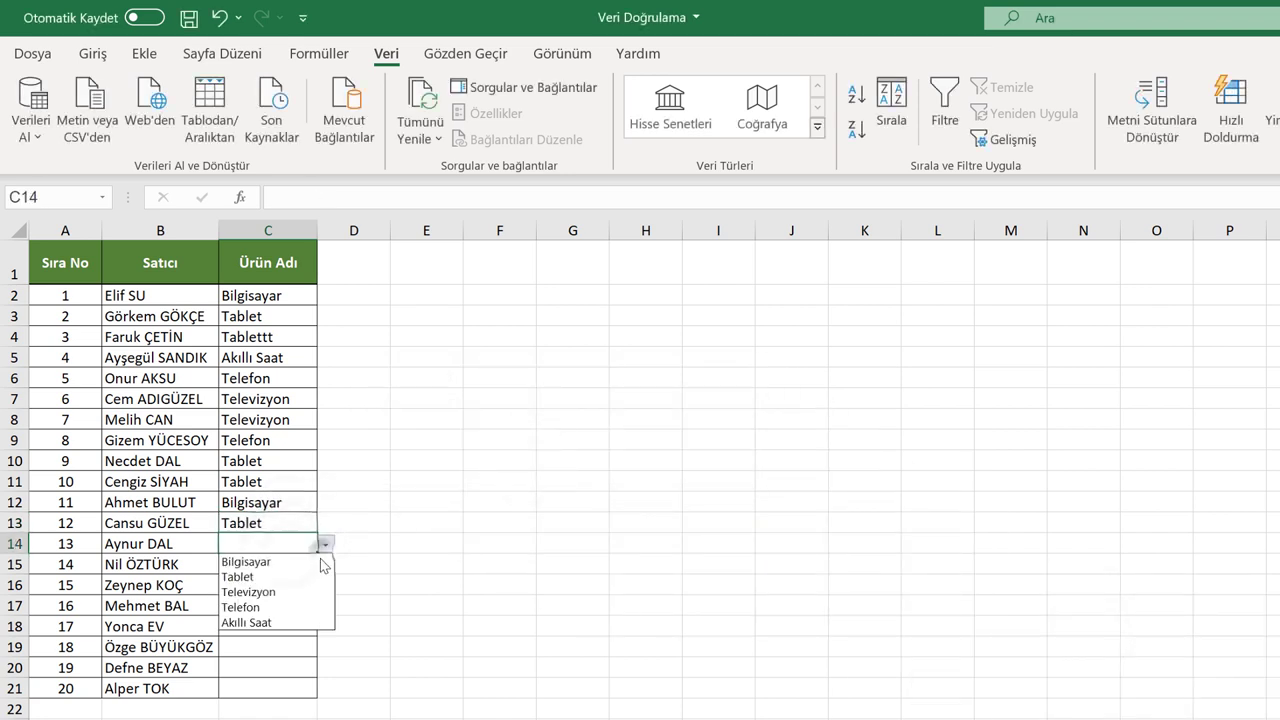
click(255, 590)
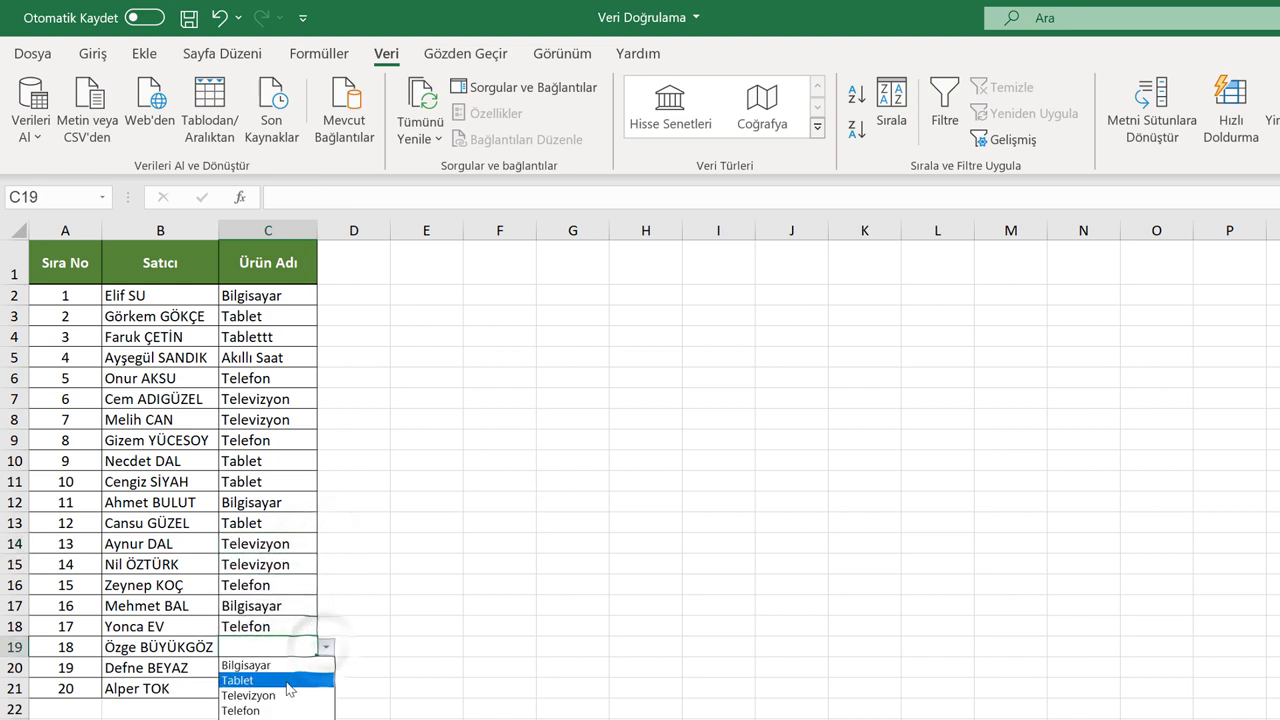
- Fill the remaining rows from the dropdown, including Akıllı Saat in C20 and Televizyon in C21
click(290, 677)
click(290, 668)
click(326, 668)
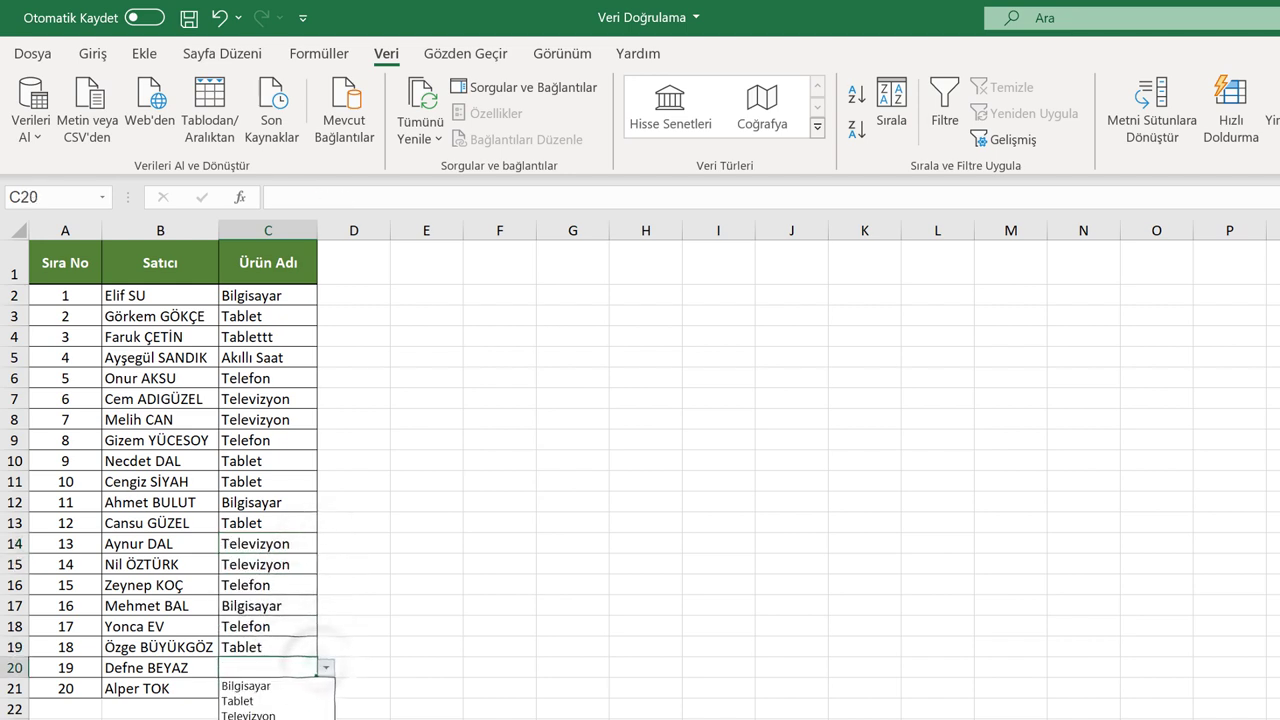
click(277, 695)
click(277, 695)
click(325, 688)
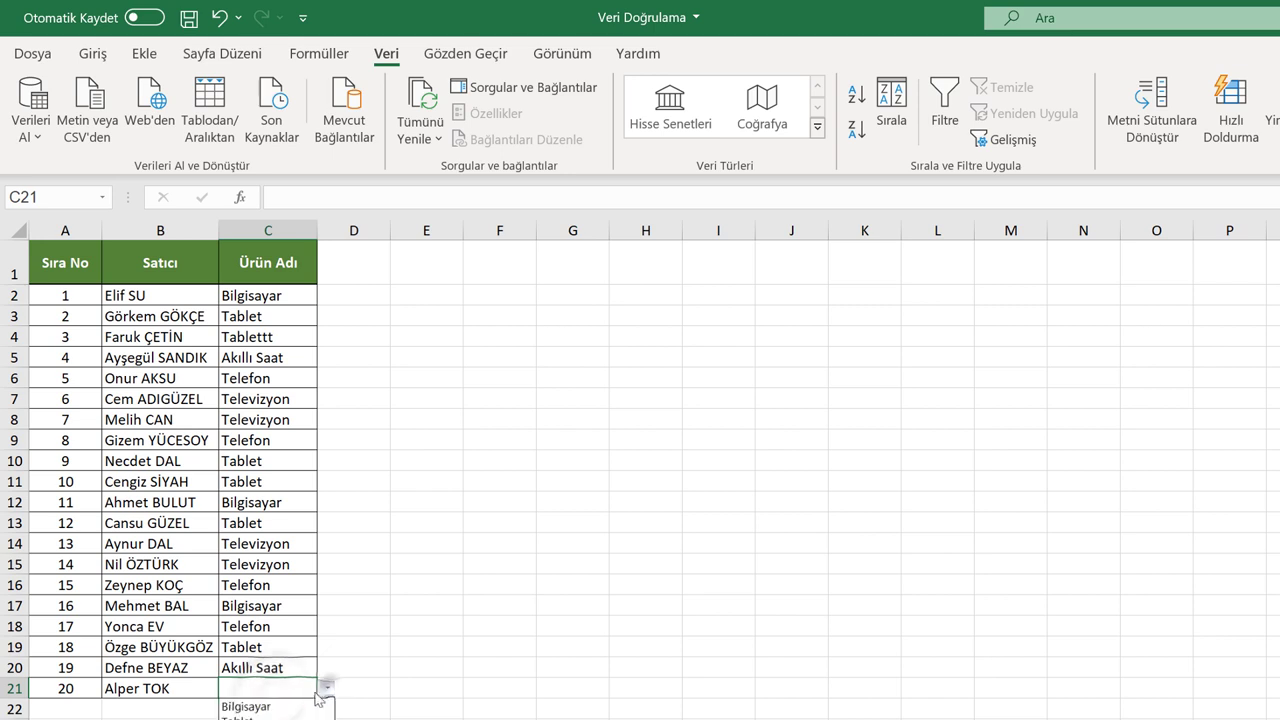
click(260, 718)
click(346, 438)
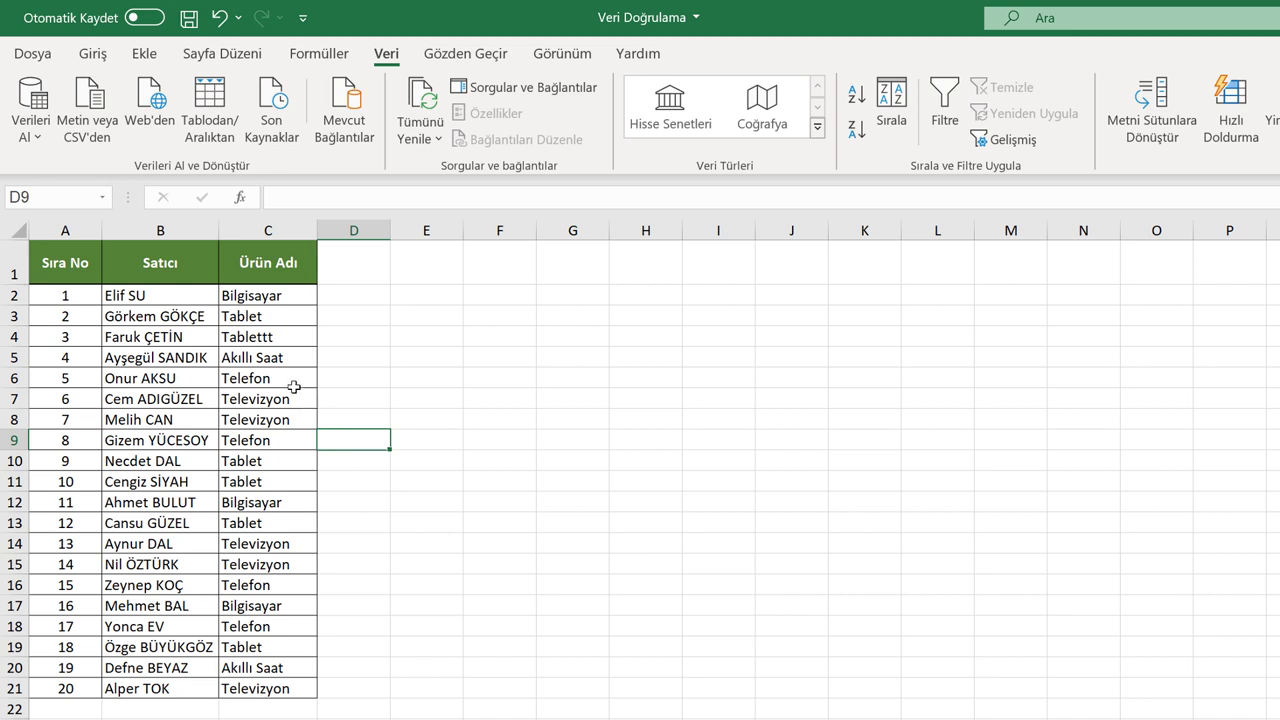
mouse_move(292, 297)
mouse_down()
mouse_move(237, 620)
mouse_move(240, 690)
mouse_up()
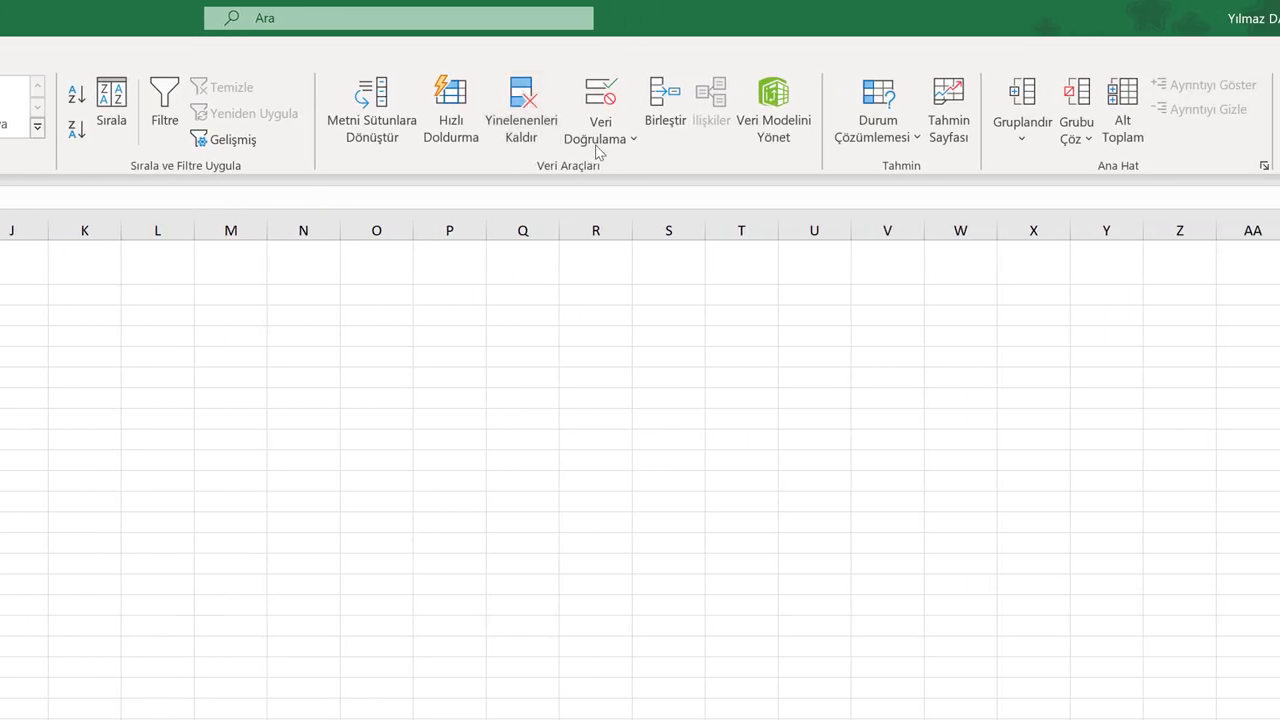
- Apply Geçersiz Veriyi Daire İçine Al so Tablettt in C4 is circled in red
click(598, 146)
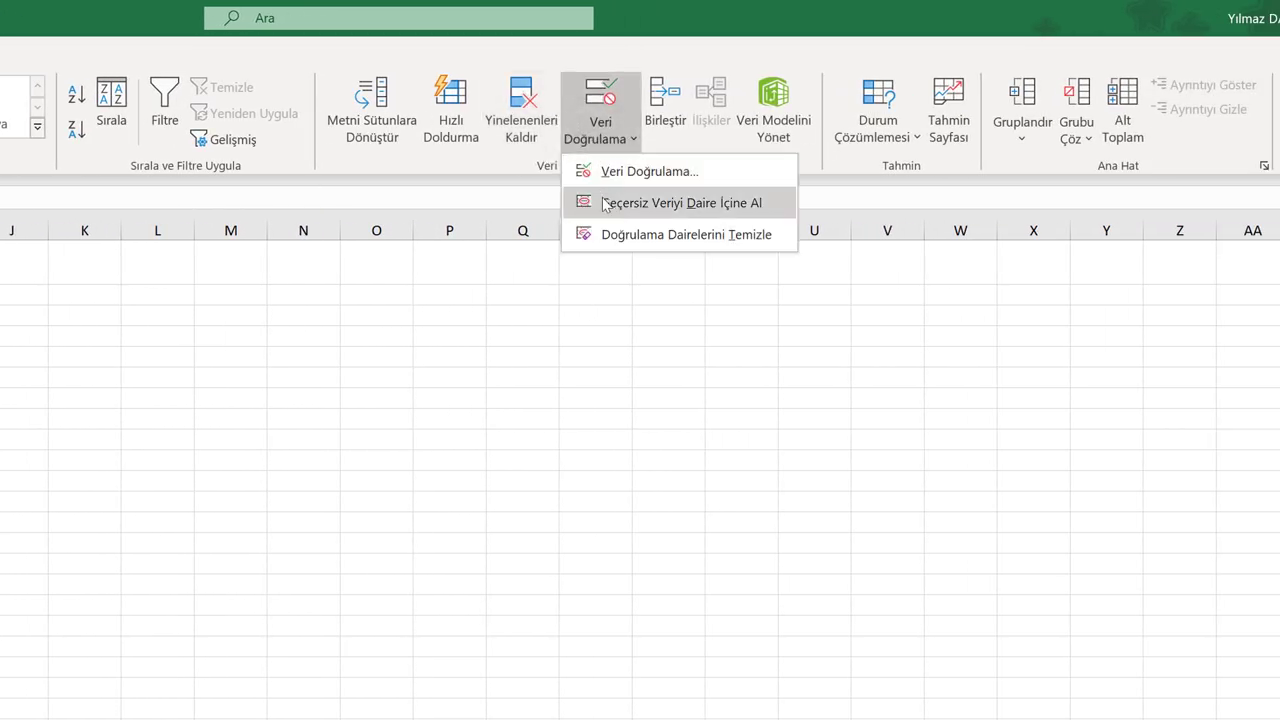
click(607, 204)
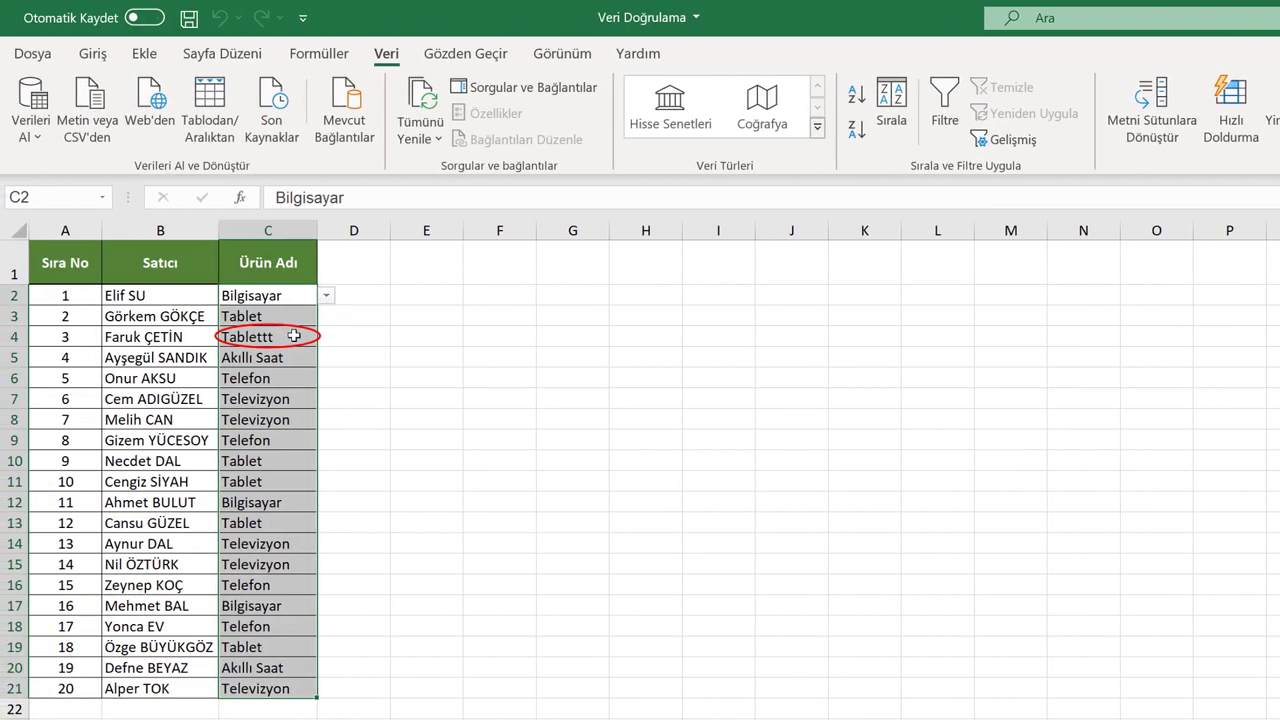
click(375, 333)
click(460, 318)
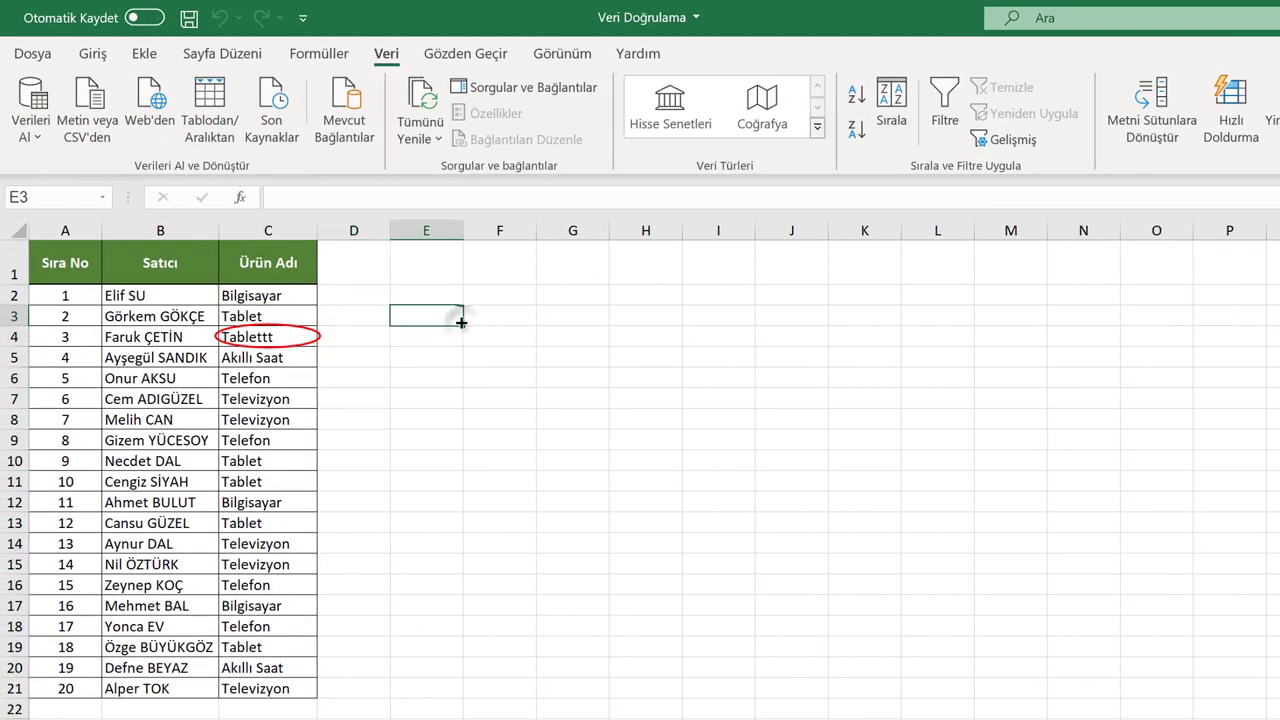
click(360, 262)
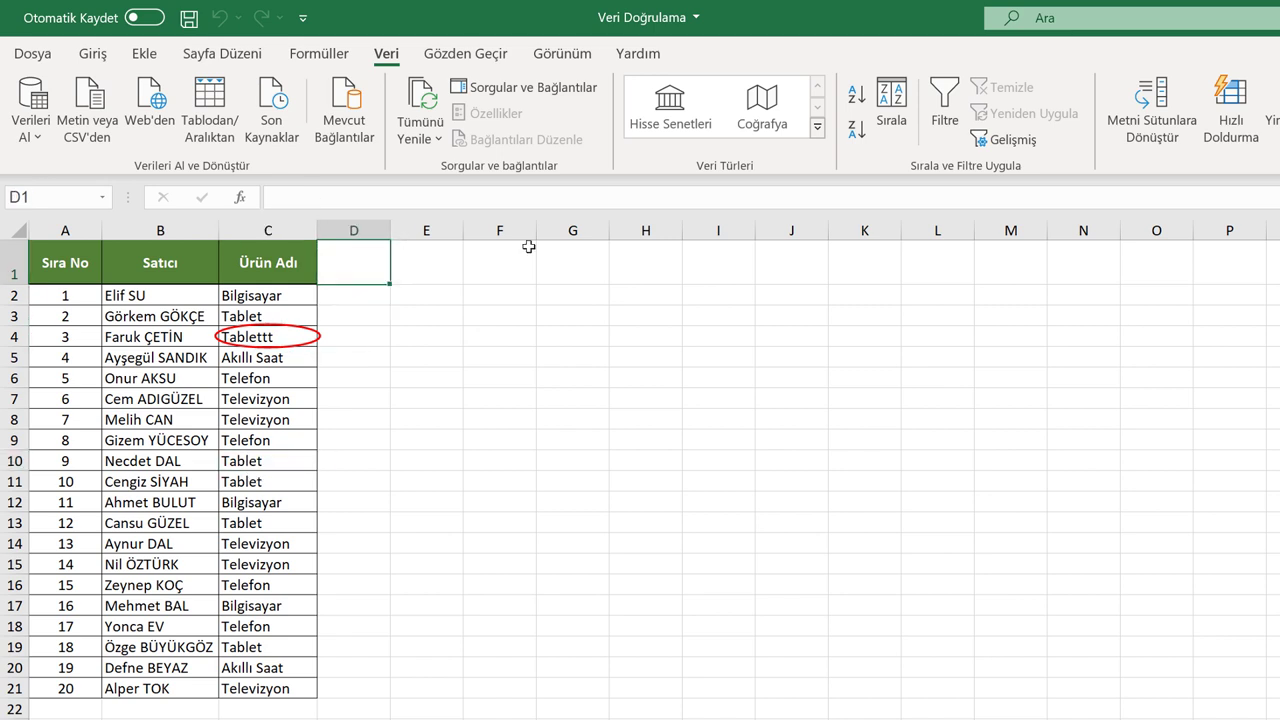